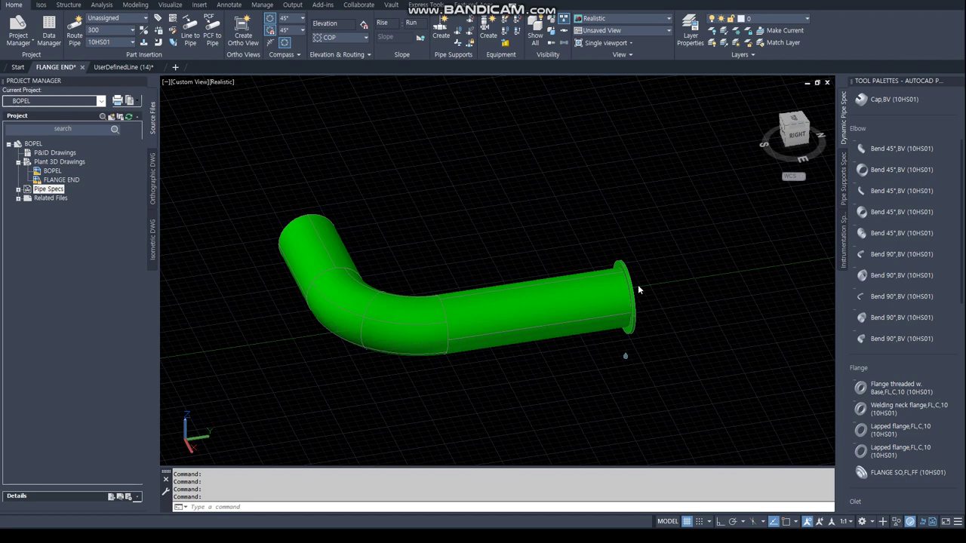
# Replace the end flange with a FLANGE SO slip-on flange node-snapped to the pipe's open end.
pyautogui.click(619, 264)
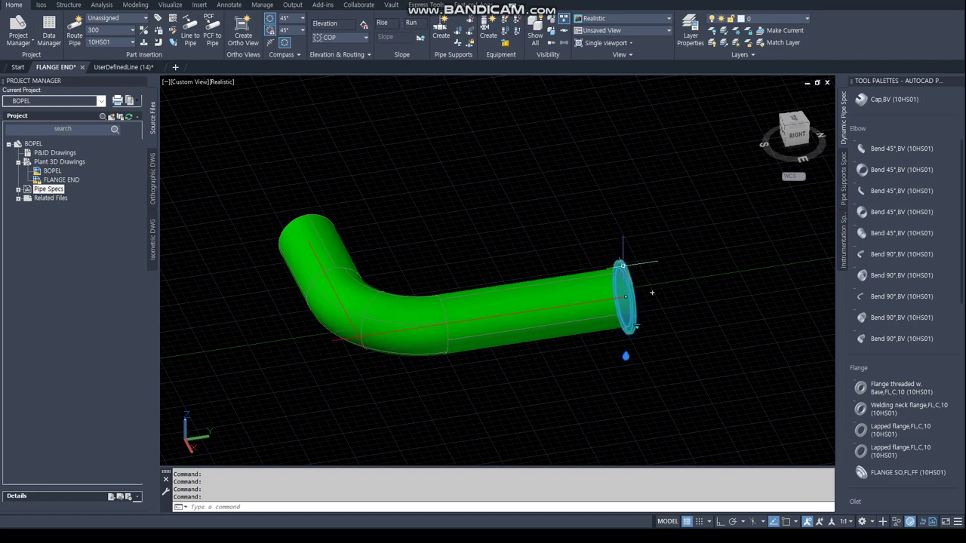
pyautogui.press('Delete')
pyautogui.click(887, 467)
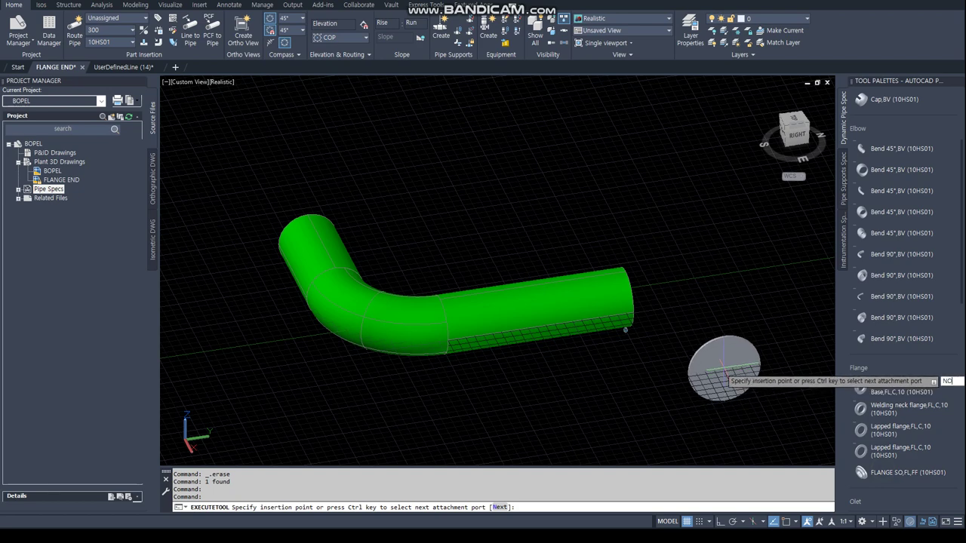
pyautogui.write('d')
pyautogui.press('Return')
pyautogui.click(629, 299)
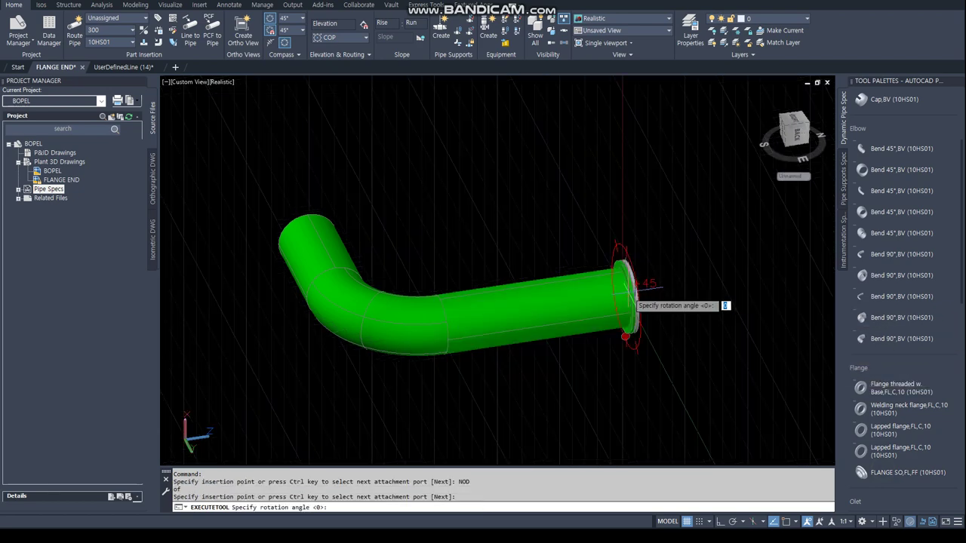
pyautogui.press('Return')
pyautogui.press('Escape')
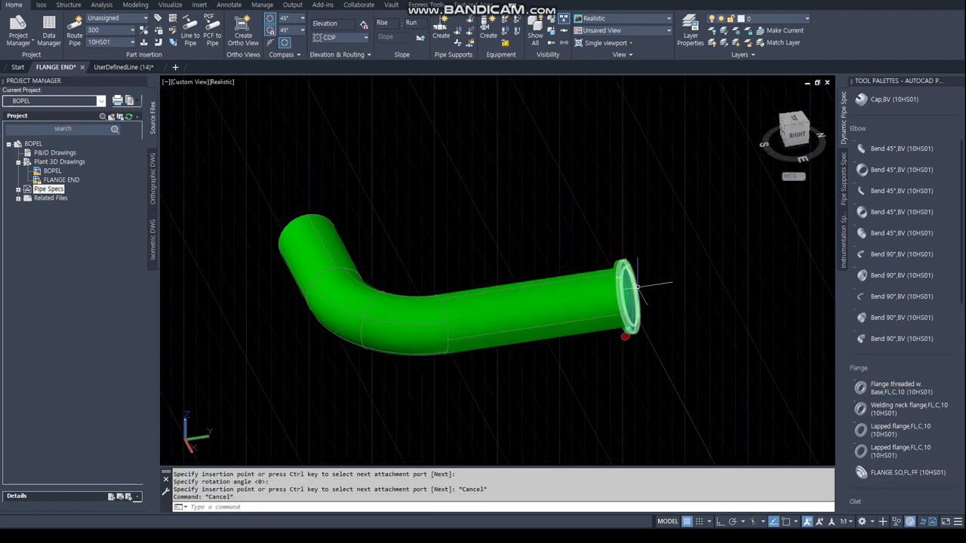
# Erase the newly placed flange and window-select the whole pipe run.
pyautogui.click(638, 286)
pyautogui.press('Delete')
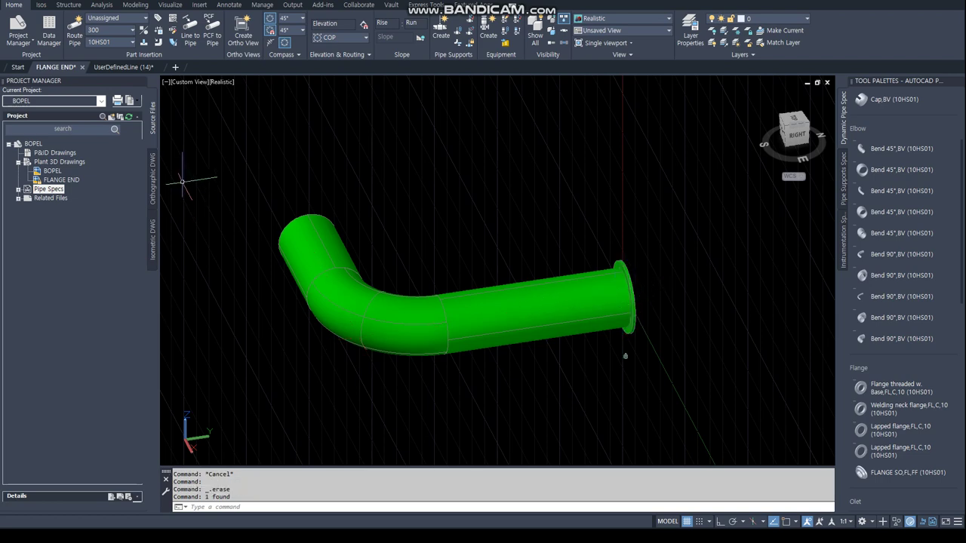
pyautogui.click(205, 157)
pyautogui.click(715, 424)
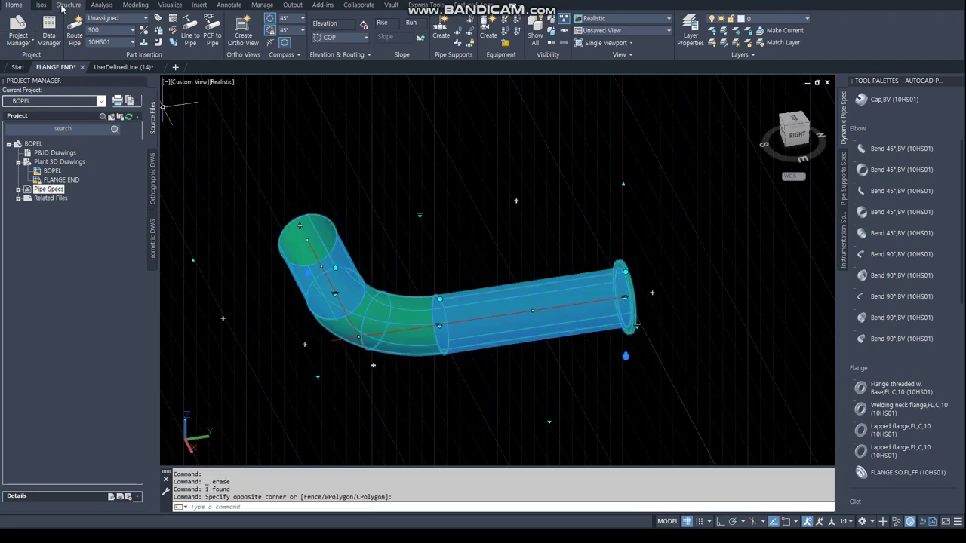
# Create a Quick Iso of the selected run in Final_A2 style and open the UserDefinedLine (16) drawing.
pyautogui.click(40, 5)
pyautogui.click(6, 33)
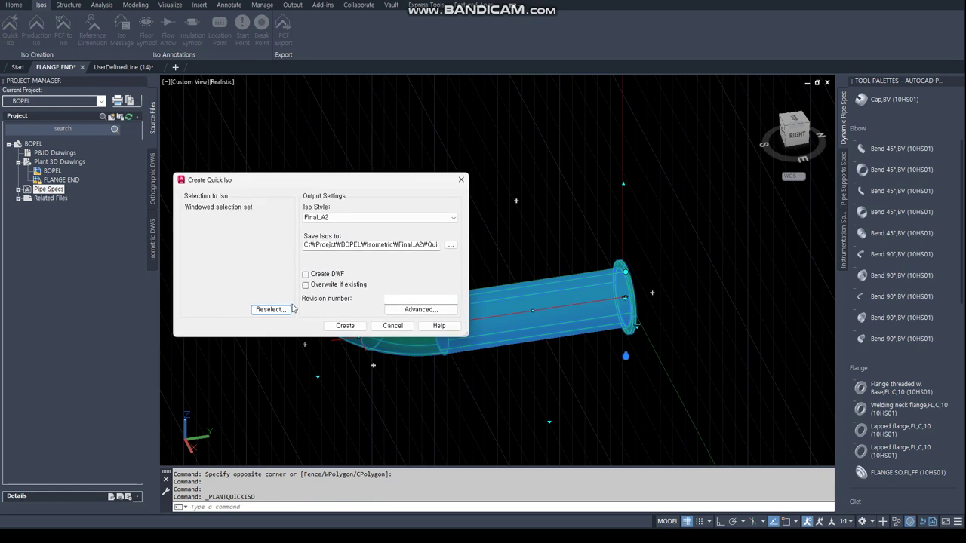
pyautogui.click(345, 326)
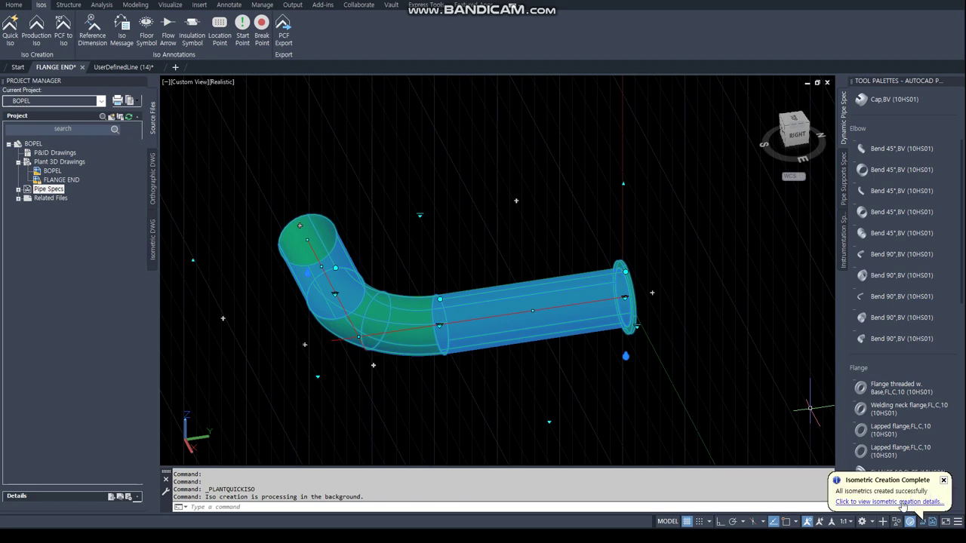
pyautogui.click(900, 503)
pyautogui.click(288, 343)
# Zoom to flange F3 and draw a vertical Ortho reference line from an endpoint.
pyautogui.scroll(5, 236, 257)
pyautogui.moveTo(242, 219); pyautogui.dragTo(430, 341, button='middle')
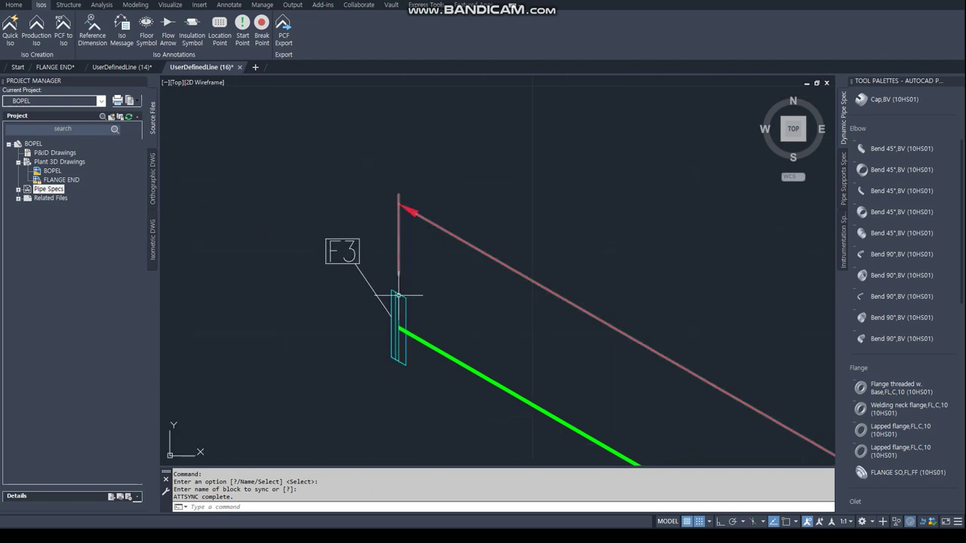
pyautogui.scroll(2, 396, 311)
pyautogui.moveTo(405, 374); pyautogui.dragTo(417, 241, button='middle')
pyautogui.write('L')
pyautogui.press('Return')
pyautogui.write('ND')
pyautogui.press('Return')
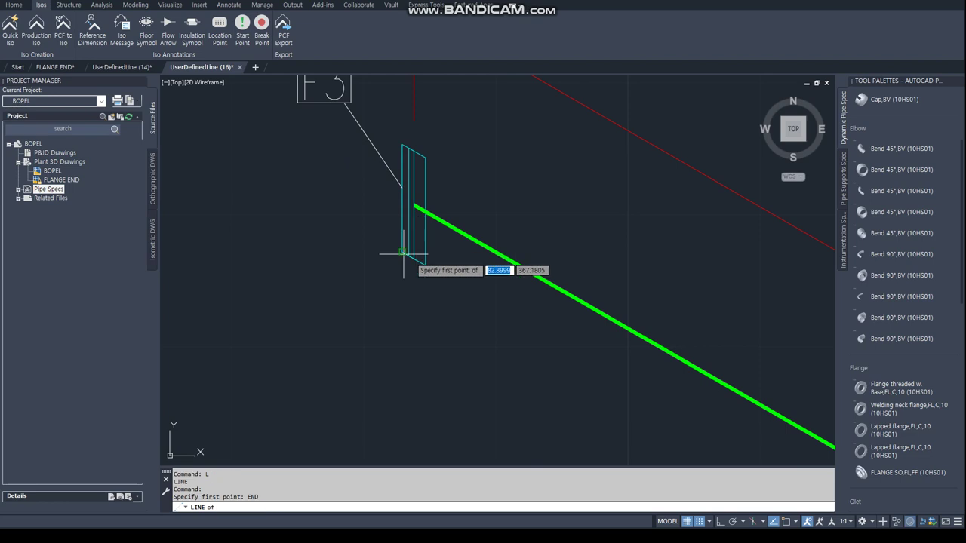
pyautogui.click(414, 119)
pyautogui.moveTo(401, 115); pyautogui.dragTo(394, 408, button='middle')
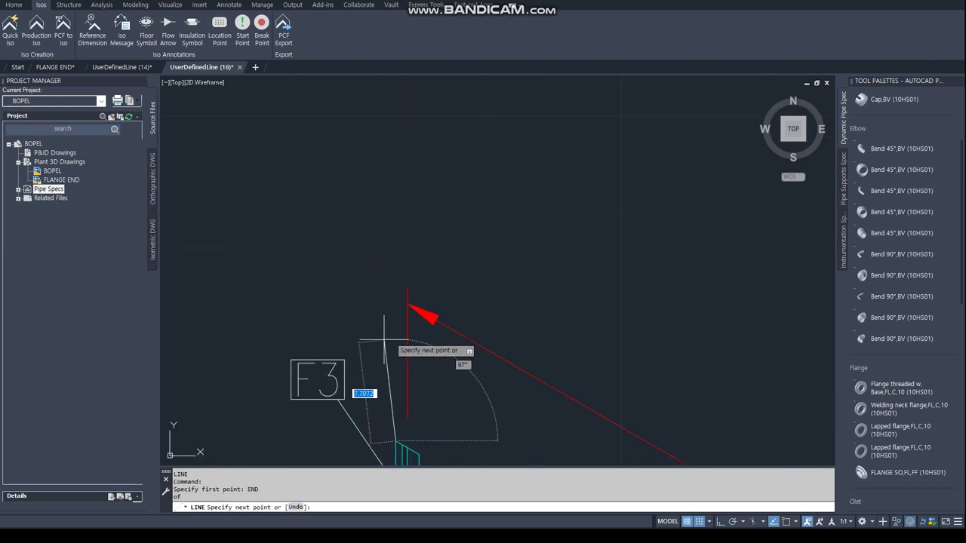
pyautogui.press('F8')
pyautogui.click(395, 278)
pyautogui.press('Escape')
pyautogui.press('Escape')
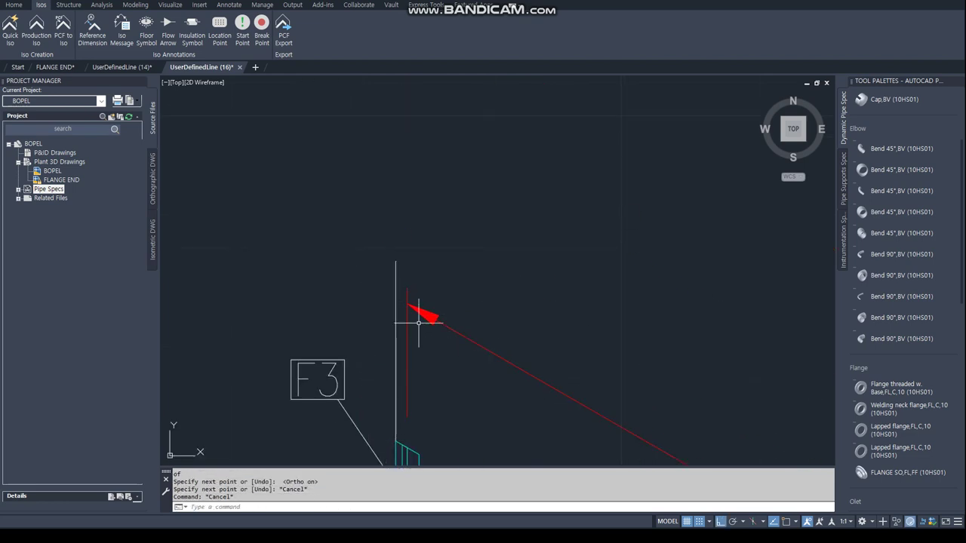
# Compare the other isometric drawing's flange endpoint, then return to the FLANGE END model.
pyautogui.scroll(-3, 412, 317)
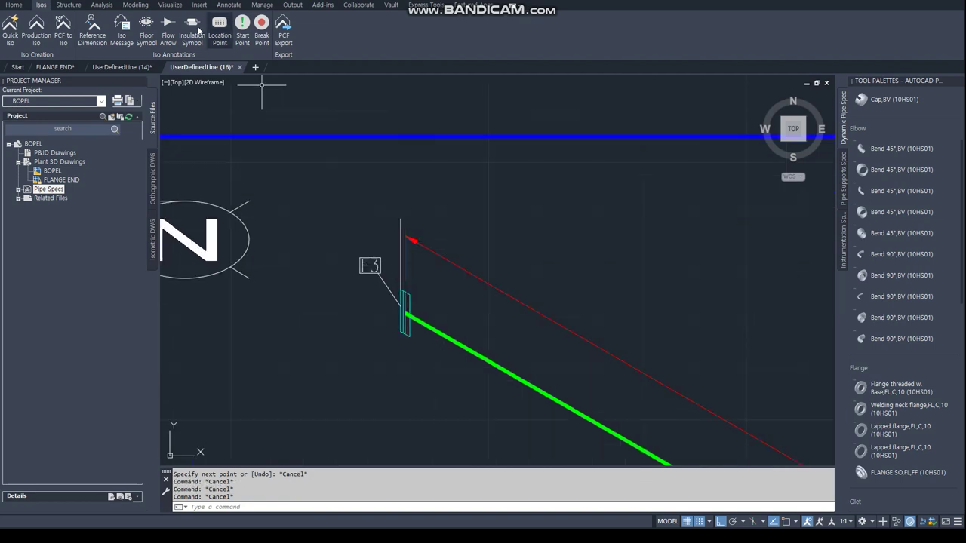
pyautogui.click(128, 68)
pyautogui.scroll(3, 367, 191)
pyautogui.scroll(5, 407, 264)
pyautogui.scroll(2, 404, 257)
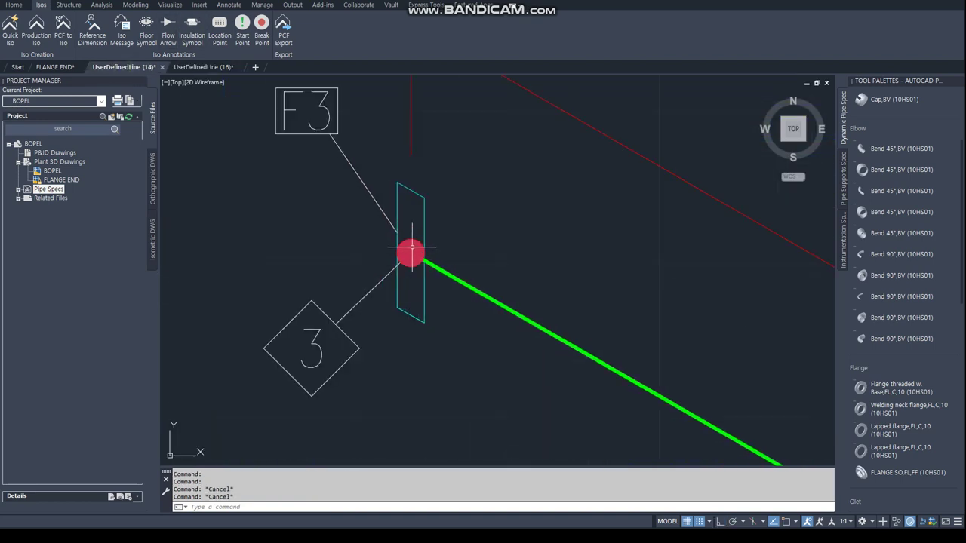
pyautogui.scroll(-2, 406, 261)
pyautogui.write('l')
pyautogui.press('Return')
pyautogui.write('end')
pyautogui.press('Return')
pyautogui.click(406, 270)
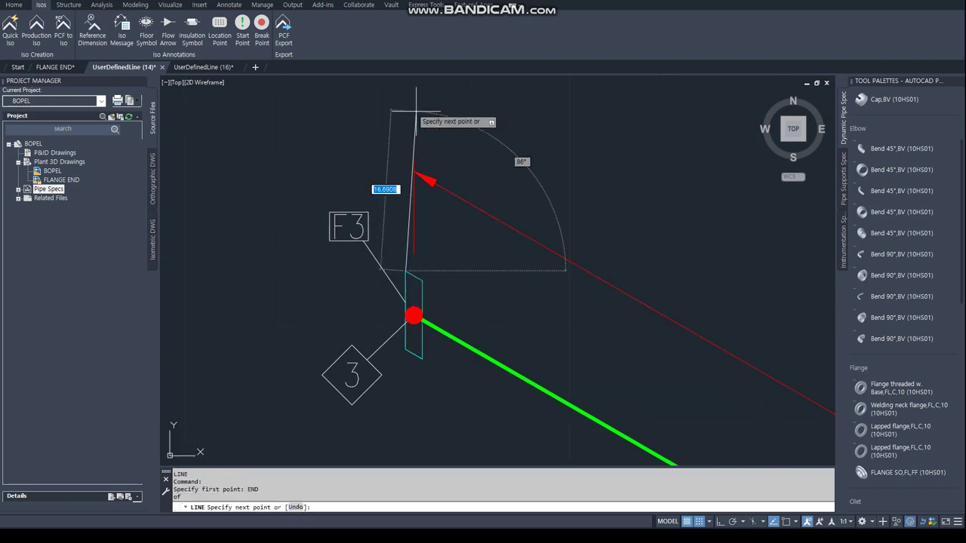
pyautogui.press('F8')
pyautogui.press('F8')
pyautogui.press('Escape')
pyautogui.press('Escape')
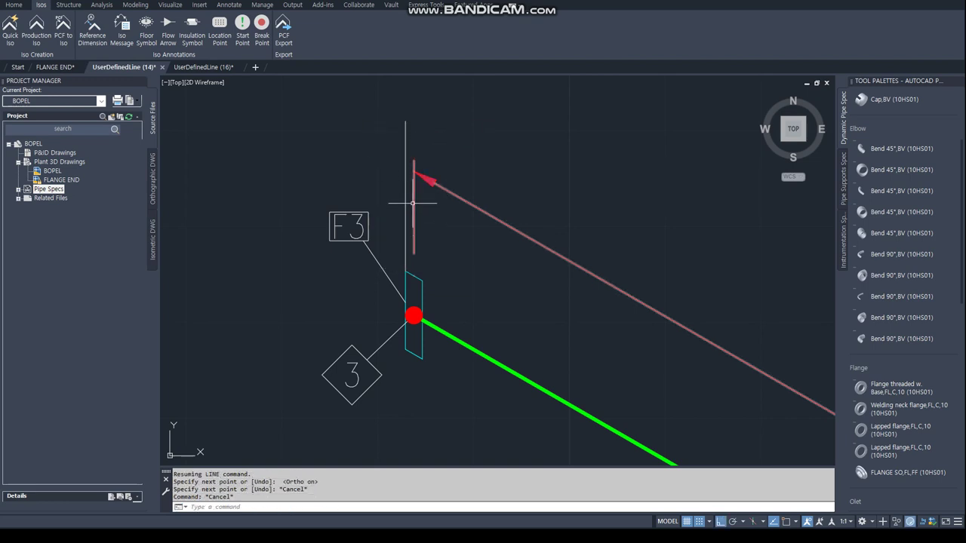
pyautogui.click(55, 67)
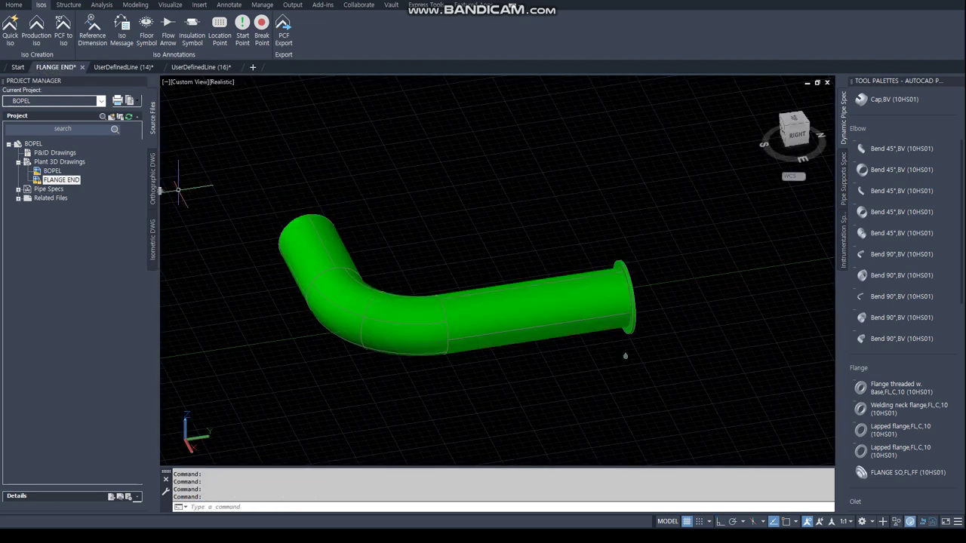
# Expand Pipe Specs, then select the straight pipe and start and cancel a pipe route.
pyautogui.click(18, 190)
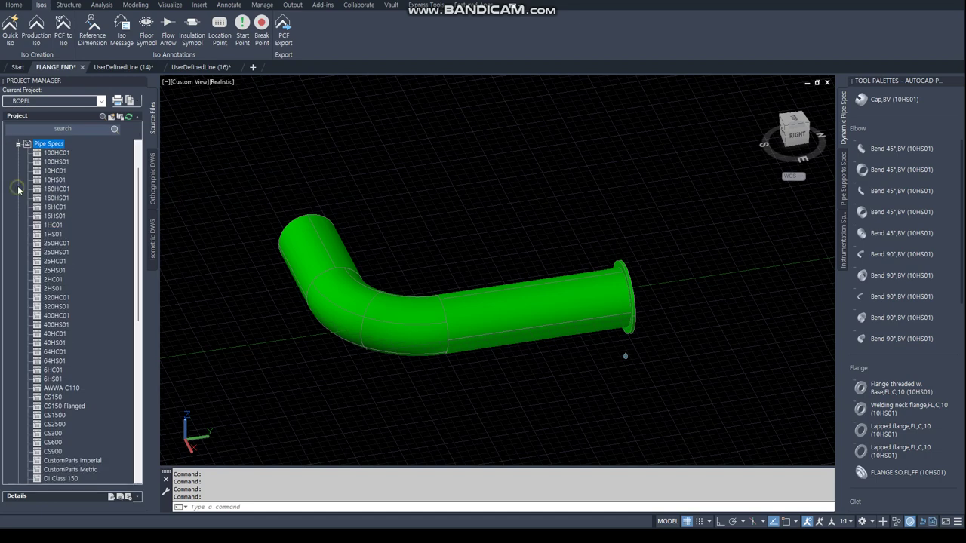
pyautogui.click(307, 190)
pyautogui.press('Escape')
pyautogui.press('Escape')
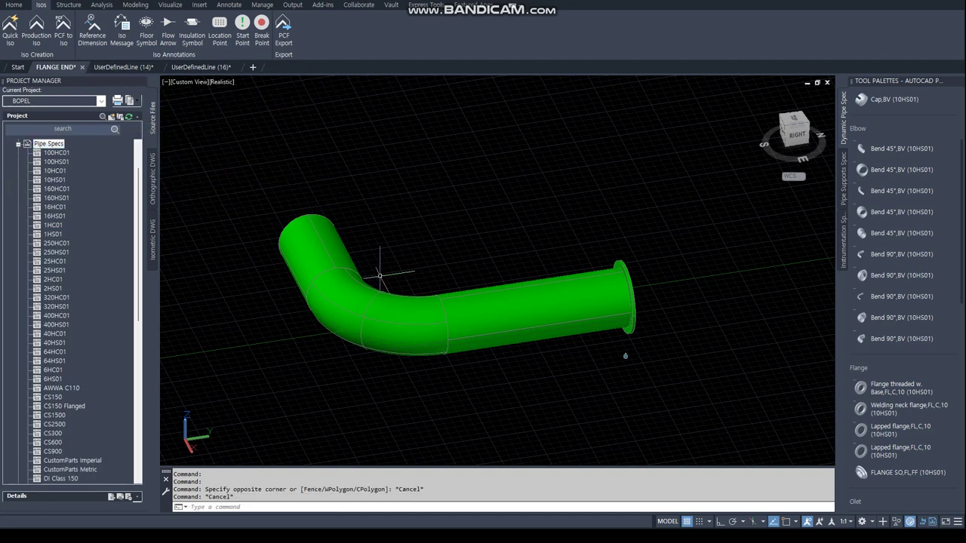
pyautogui.click(491, 310)
pyautogui.click(13, 4)
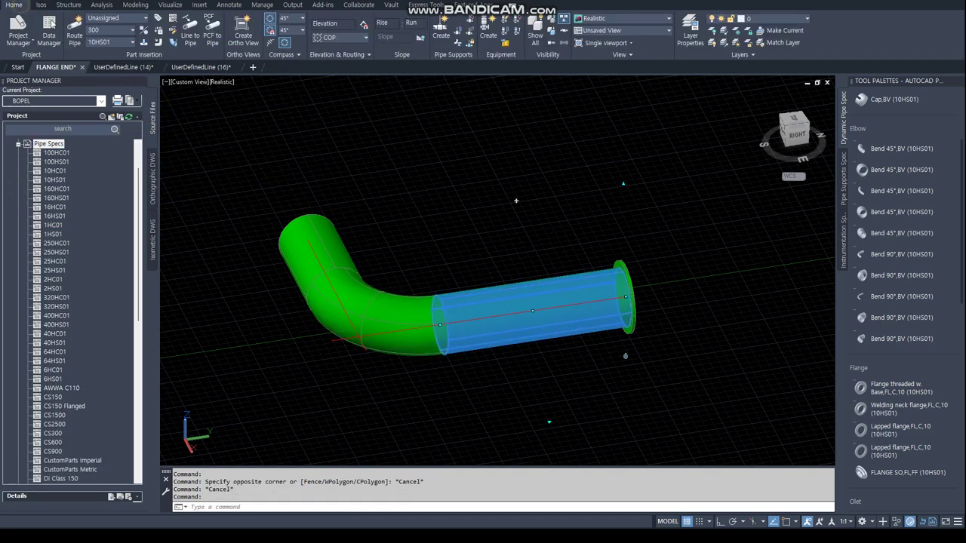
pyautogui.click(532, 310)
pyautogui.press('Escape')
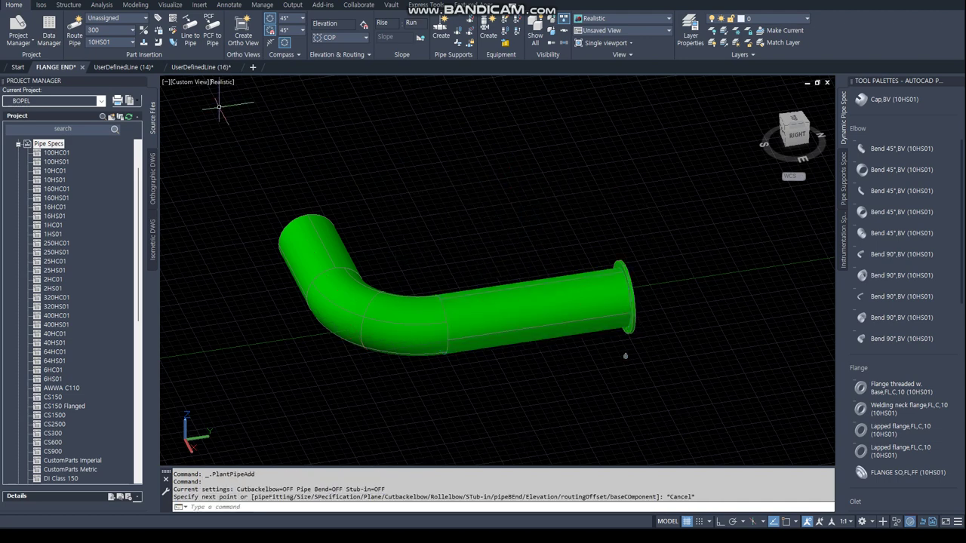
# Open the 10HS01 spec with Edit Spec.
pyautogui.click(54, 180)
pyautogui.rightClick(54, 182)
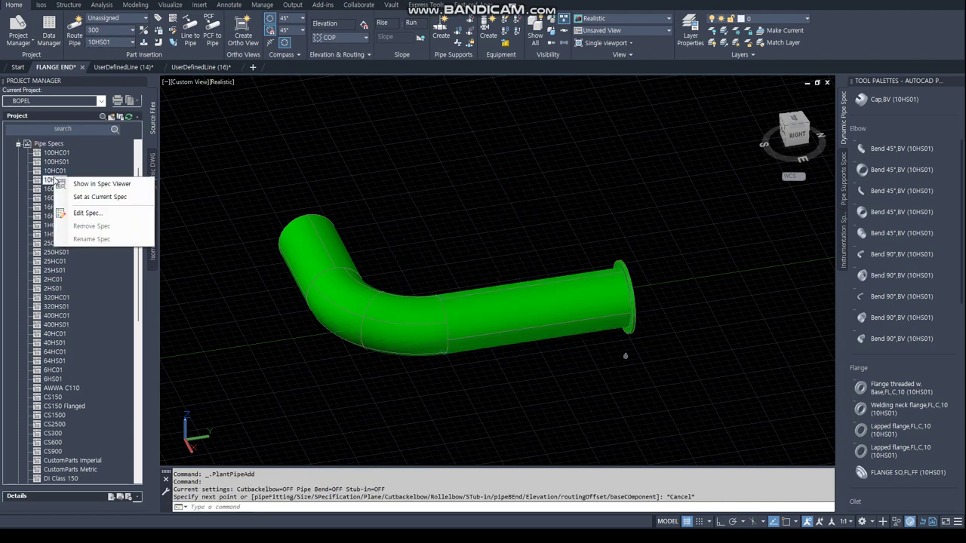
pyautogui.click(86, 212)
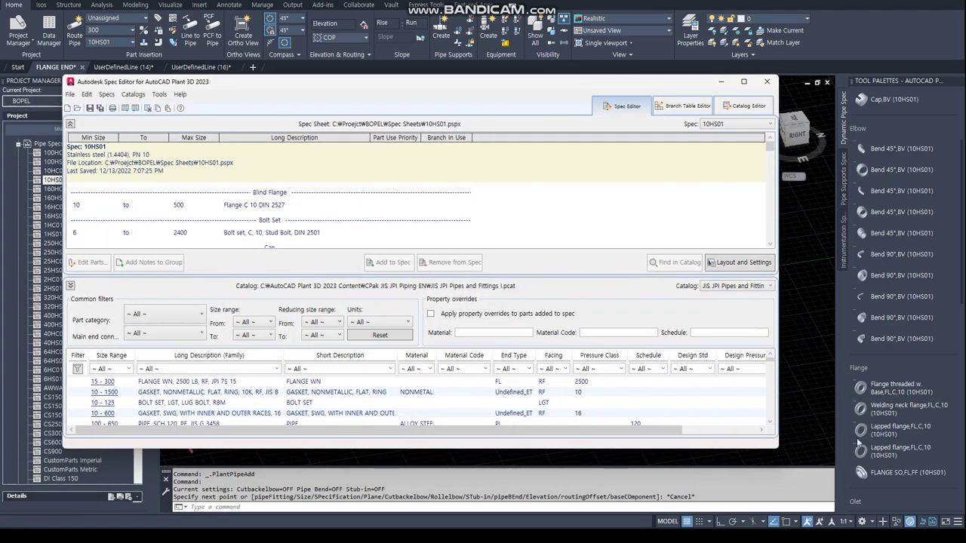
# Remove the FLANGE SO, FF, JIS B 2290 TEST row from the 10HS01 spec sheet.
pyautogui.scroll(-5, 196, 242)
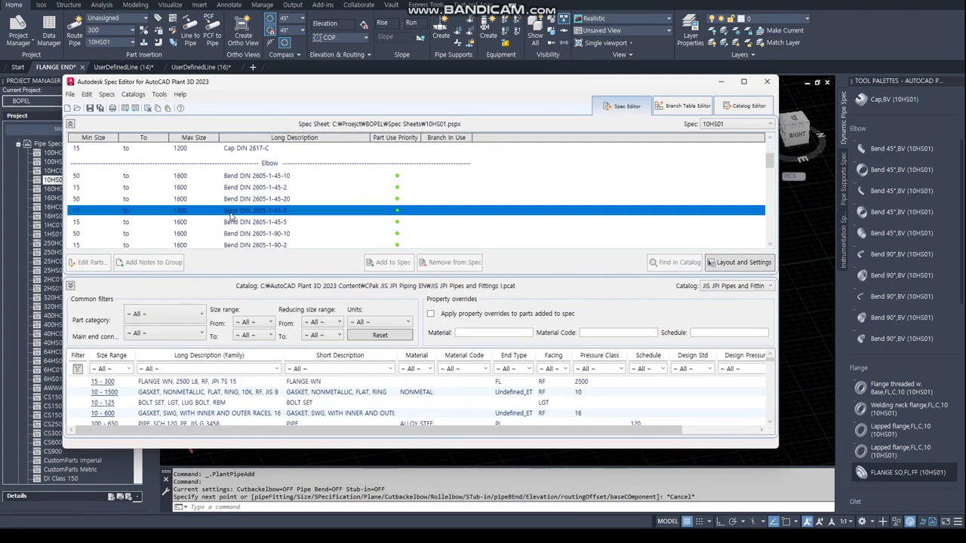
pyautogui.click(614, 147)
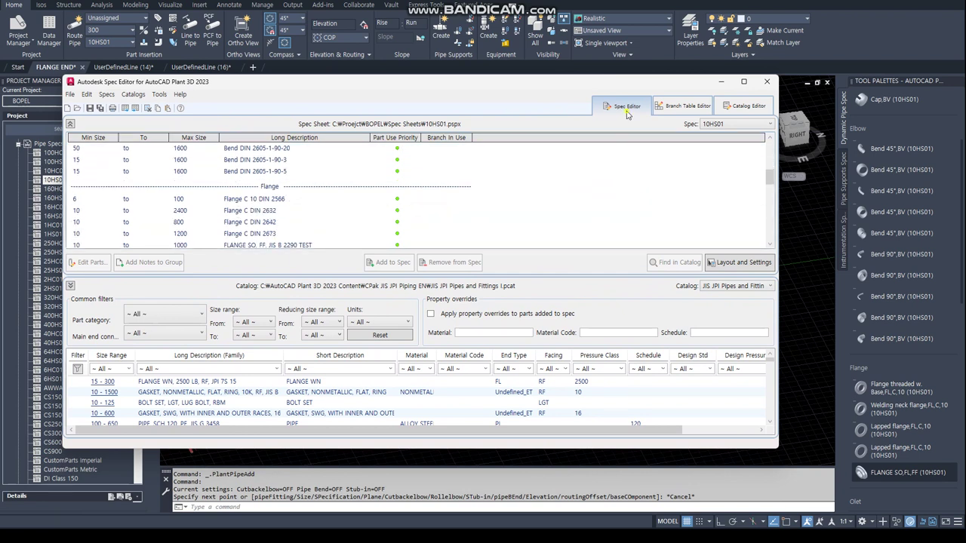
pyautogui.scroll(-3, 283, 197)
pyautogui.click(283, 171)
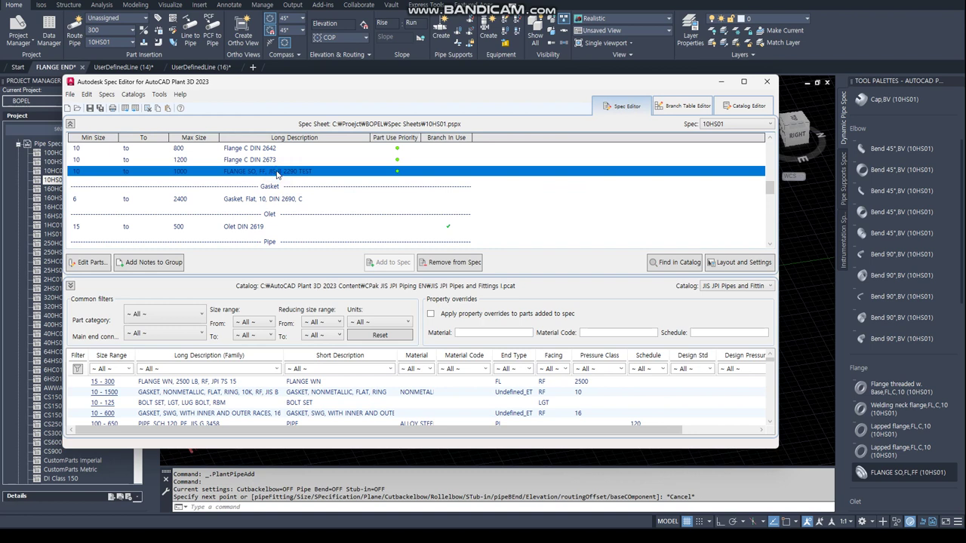
pyautogui.rightClick(277, 174)
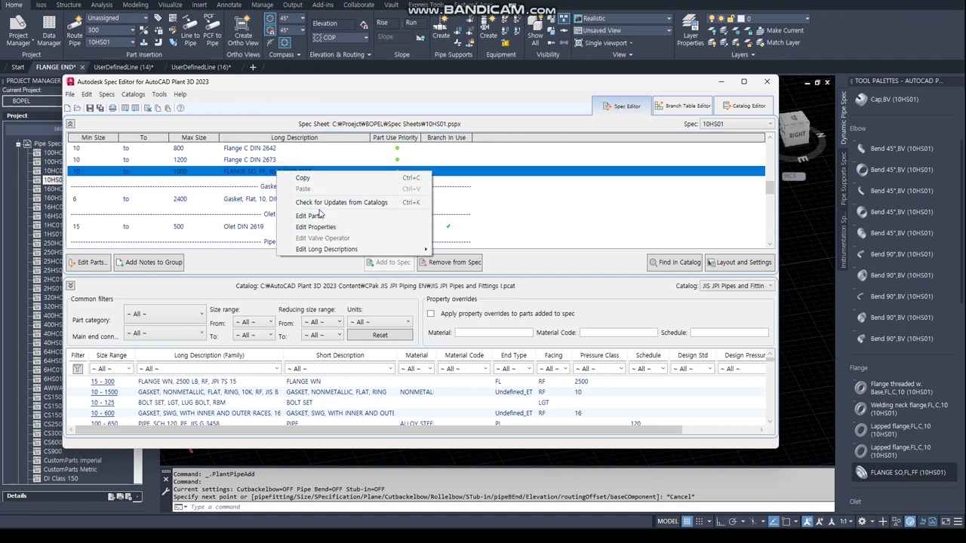
pyautogui.click(456, 263)
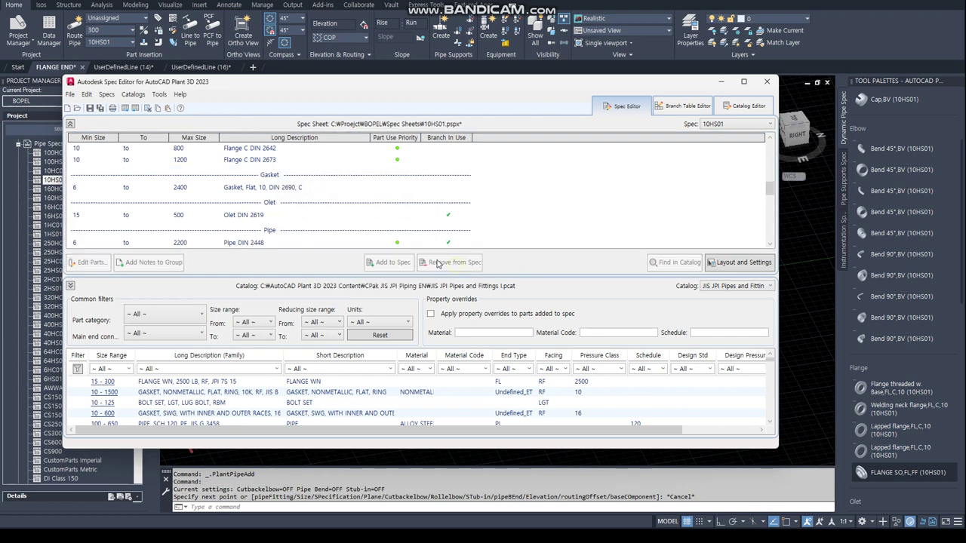
pyautogui.click(743, 106)
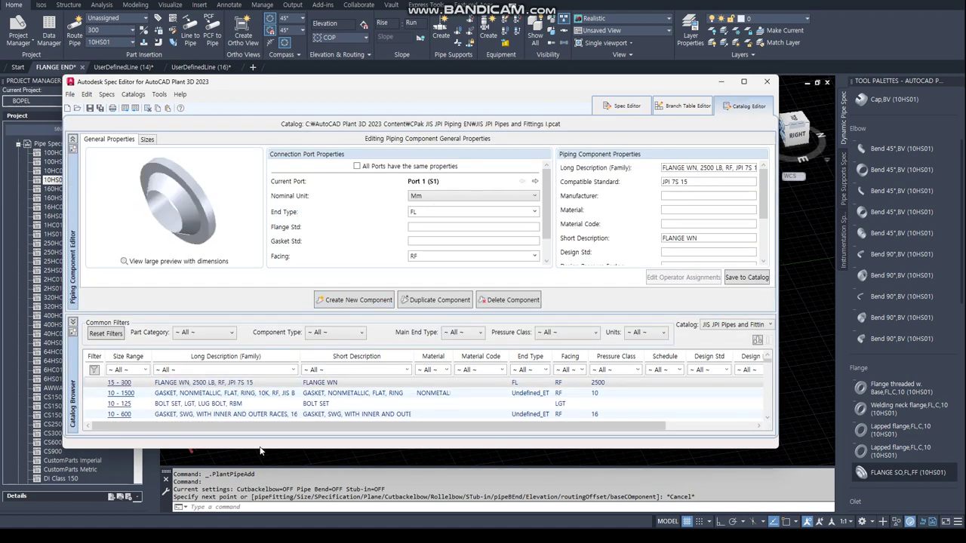
# Sort the catalog by Long Description and open the FLANGE SO, FF, JIS B 2290 TEST sizes.
pyautogui.moveTo(65, 450); pyautogui.dragTo(61, 498)
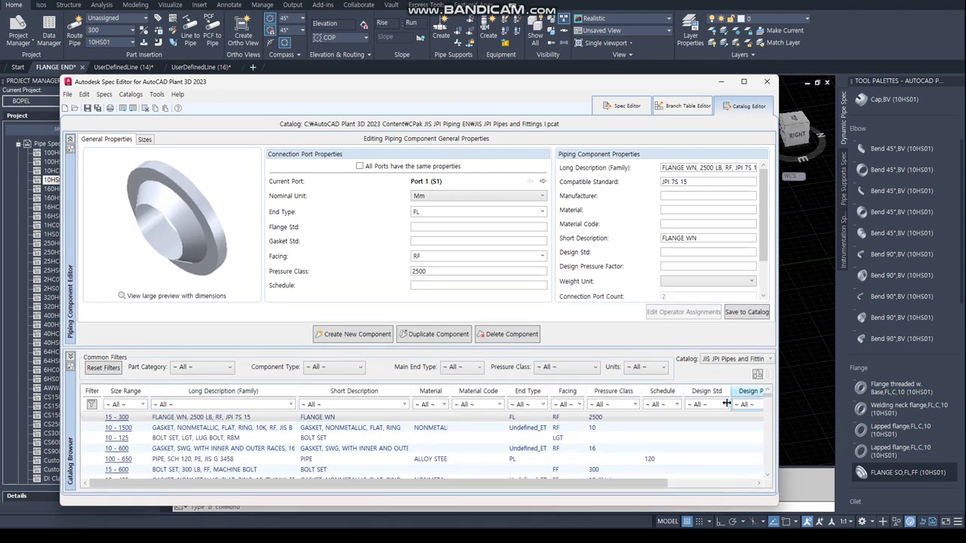
pyautogui.click(234, 392)
pyautogui.scroll(-3, 192, 432)
pyautogui.scroll(-3, 189, 436)
pyautogui.scroll(-3, 185, 440)
pyautogui.scroll(-3, 180, 445)
pyautogui.scroll(-2, 181, 449)
pyautogui.scroll(-3, 189, 456)
pyautogui.scroll(-2, 195, 464)
pyautogui.scroll(-3, 200, 472)
pyautogui.scroll(-1, 201, 473)
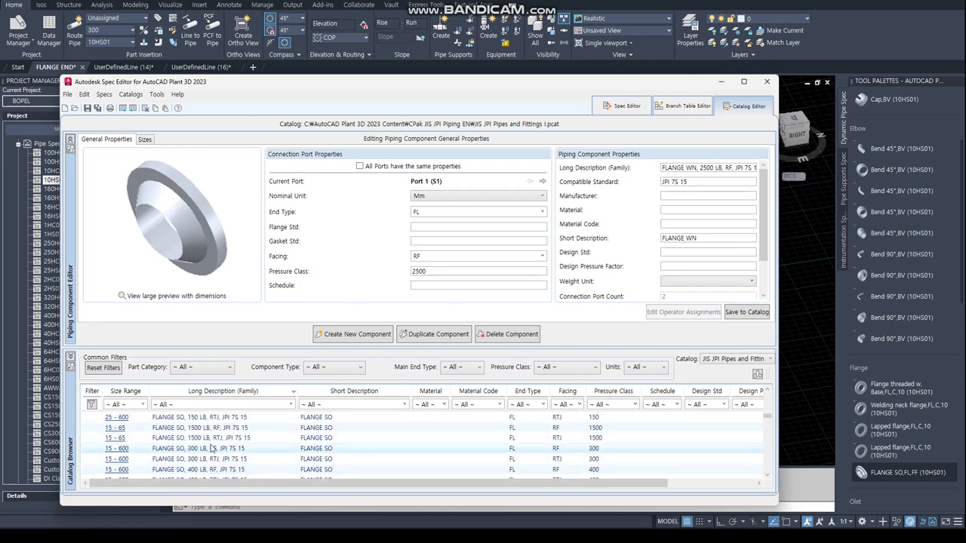
pyautogui.scroll(-1, 210, 447)
pyautogui.scroll(-2, 210, 444)
pyautogui.scroll(-1, 212, 434)
pyautogui.click(214, 417)
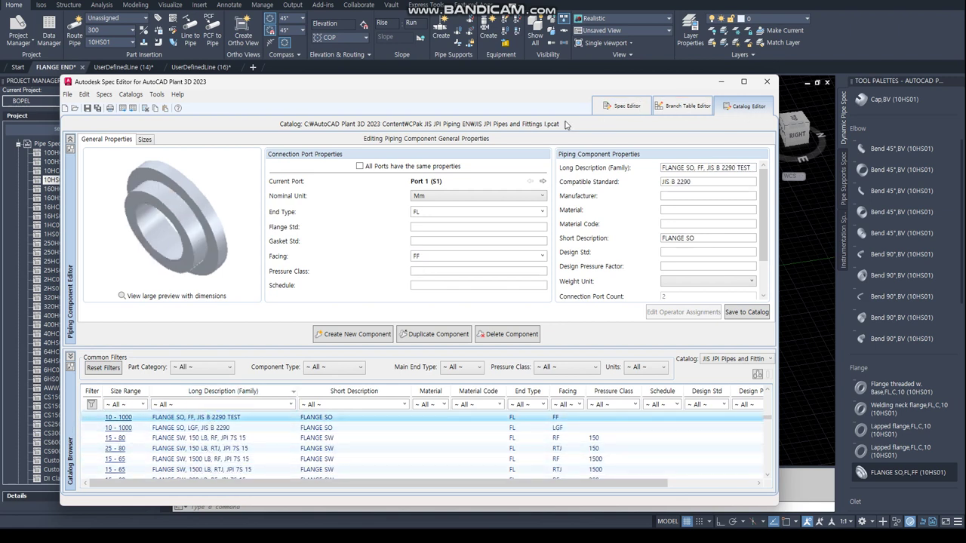
pyautogui.click(144, 140)
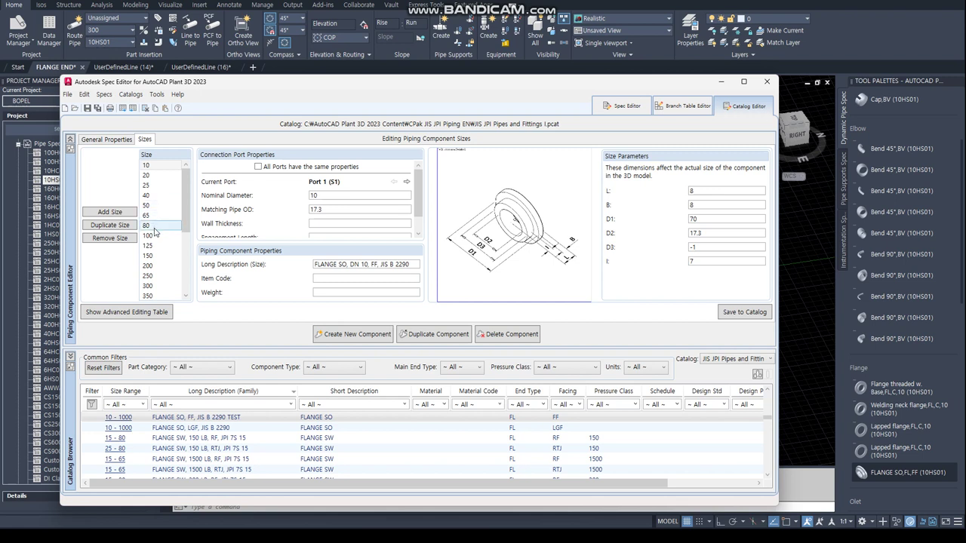
# Change the l dimension to 11 for sizes 250 and 300 and save to the catalog.
pyautogui.click(147, 276)
pyautogui.click(689, 191)
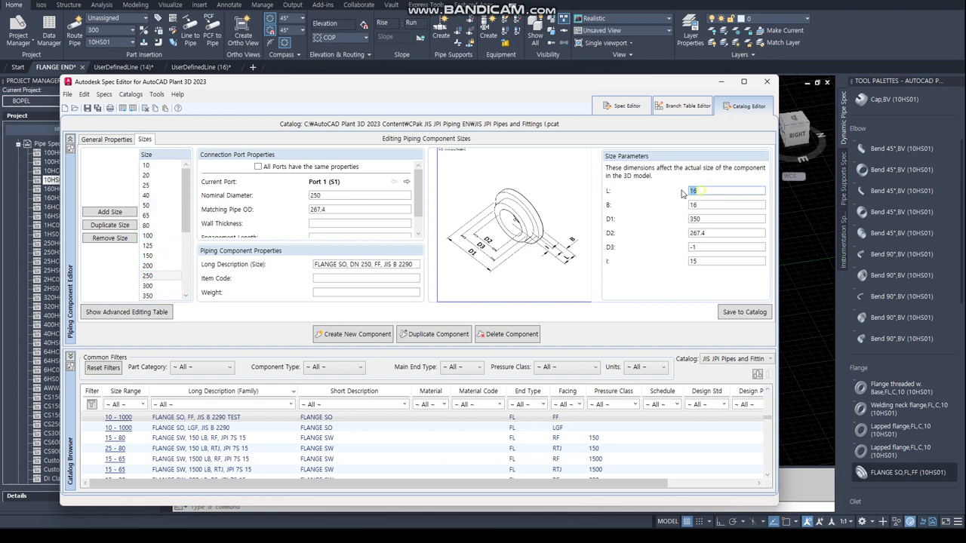
pyautogui.moveTo(705, 263); pyautogui.dragTo(689, 265)
pyautogui.write('11')
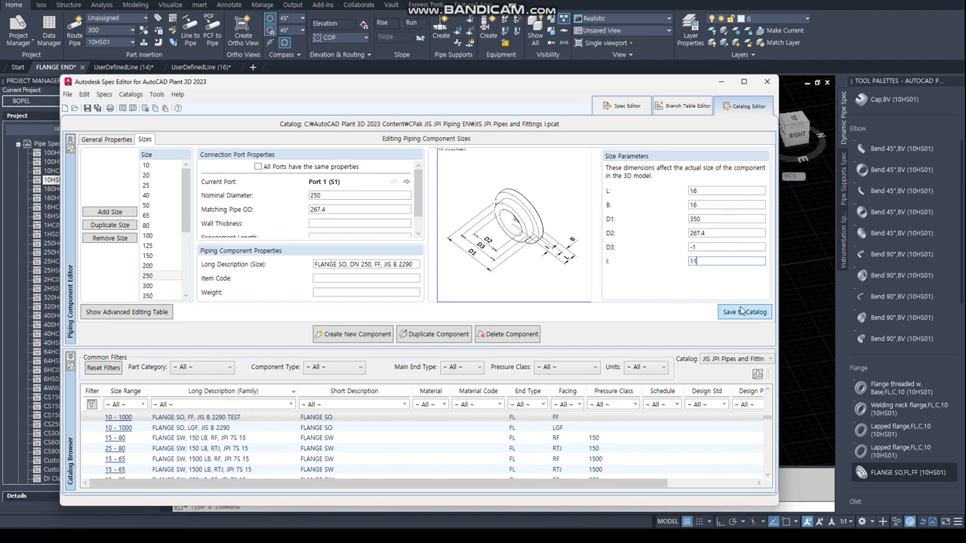
pyautogui.click(157, 277)
pyautogui.click(155, 287)
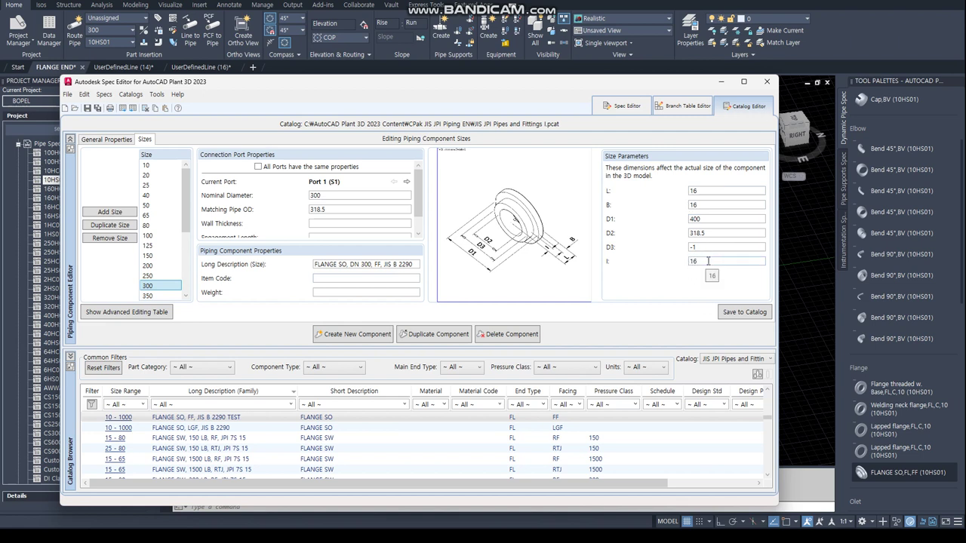
pyautogui.moveTo(709, 261); pyautogui.dragTo(683, 263)
pyautogui.write('11')
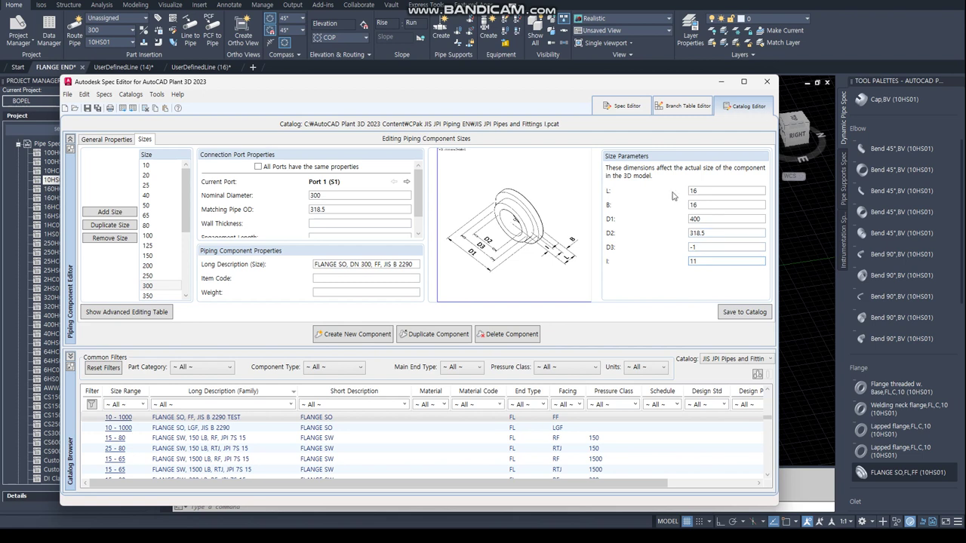
pyautogui.click(744, 314)
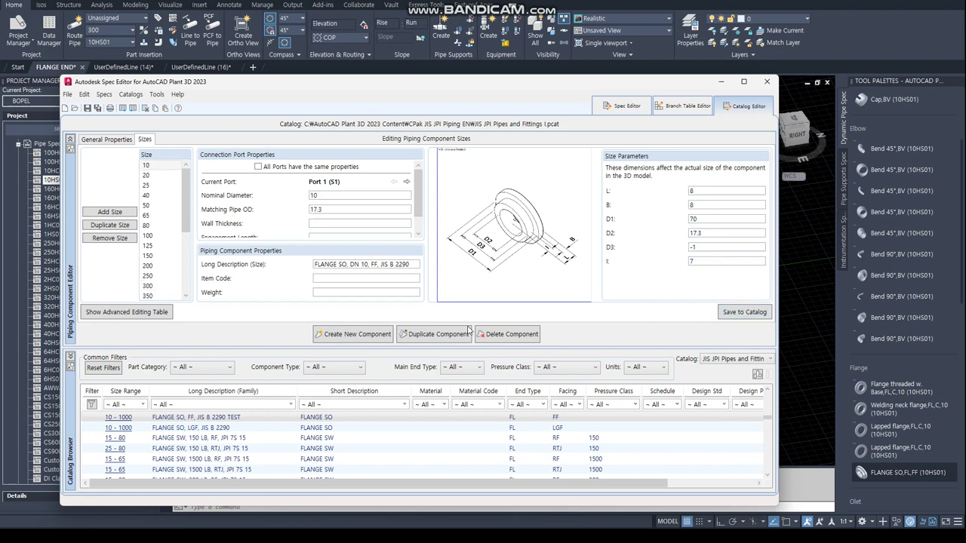
# Add the edited test flange from the catalog to the 10HS01 spec.
pyautogui.rightClick(219, 420)
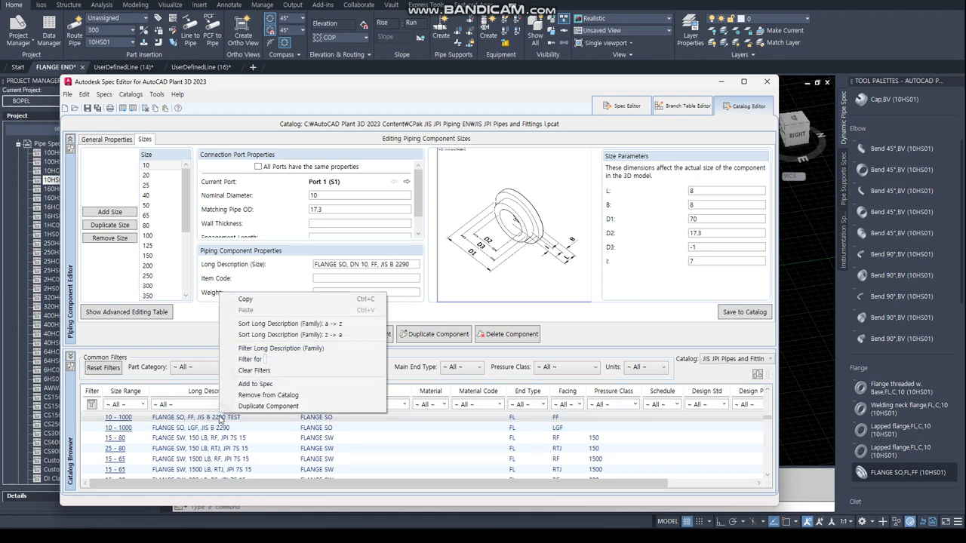
pyautogui.click(264, 387)
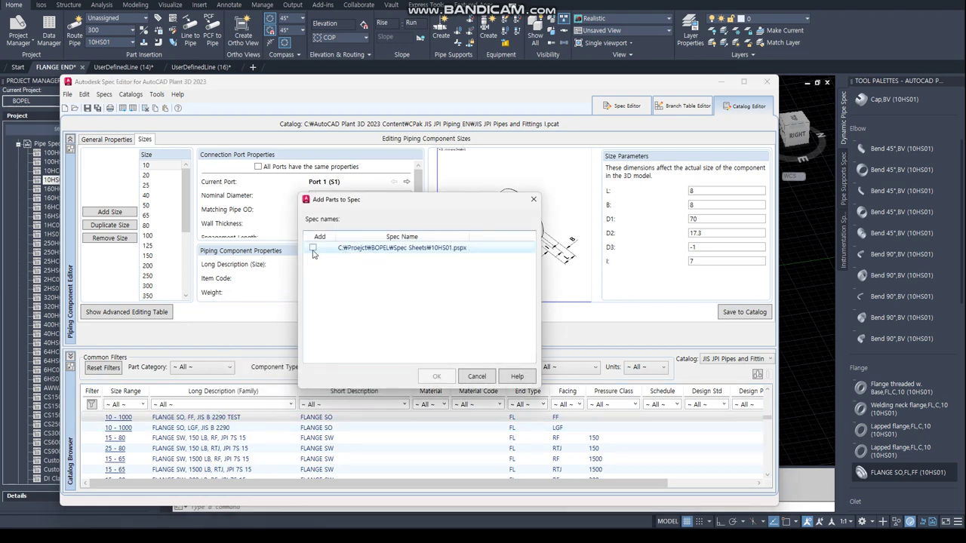
pyautogui.click(313, 249)
pyautogui.click(438, 377)
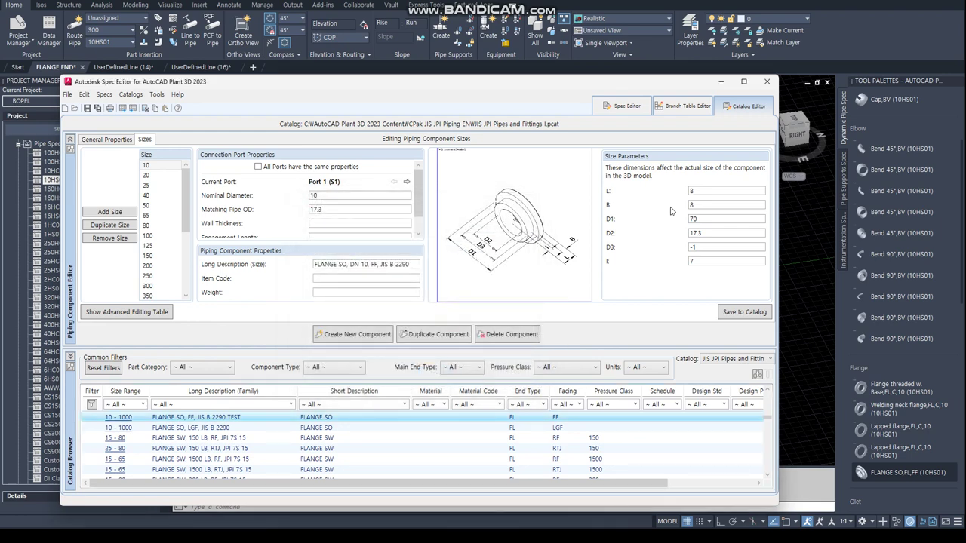
# Confirm the test flange is listed in the 10HS01 spec sheet, save it and close the editor.
pyautogui.click(628, 106)
pyautogui.scroll(-3, 287, 227)
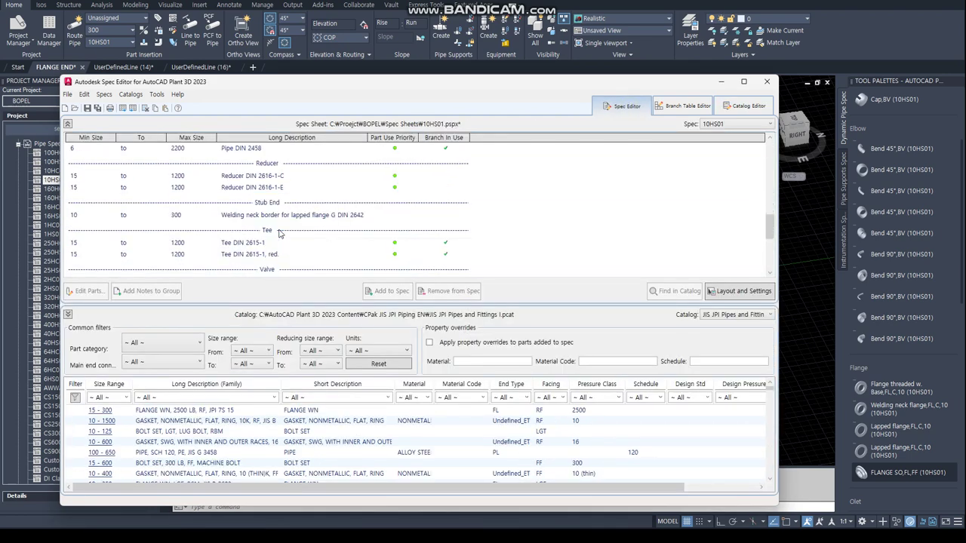
pyautogui.scroll(-2, 287, 230)
pyautogui.scroll(5, 298, 227)
pyautogui.scroll(1, 301, 223)
pyautogui.click(305, 183)
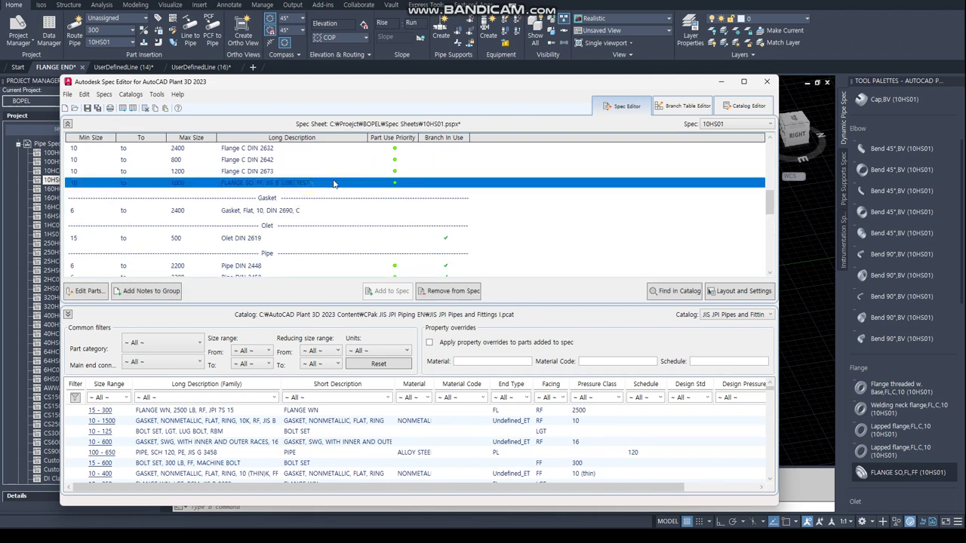
pyautogui.click(97, 109)
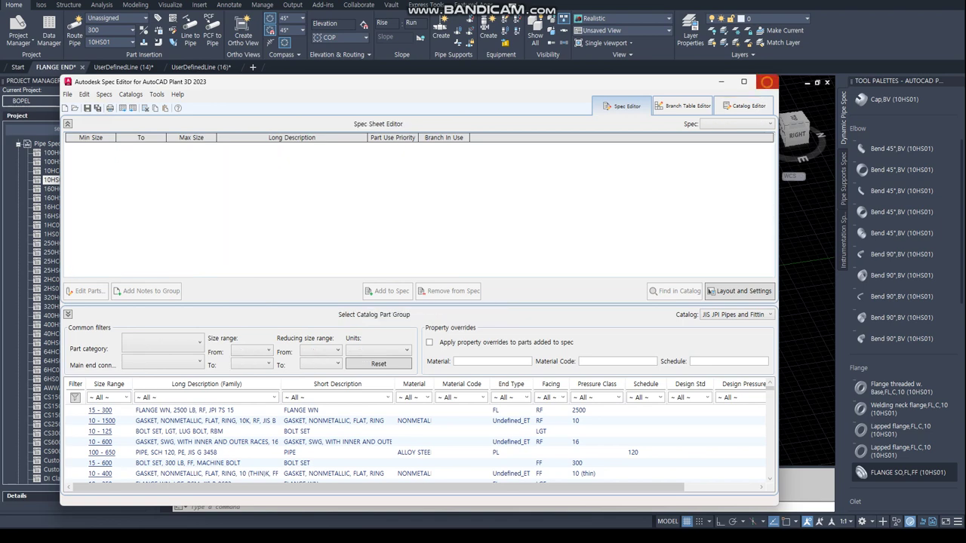
pyautogui.click(767, 82)
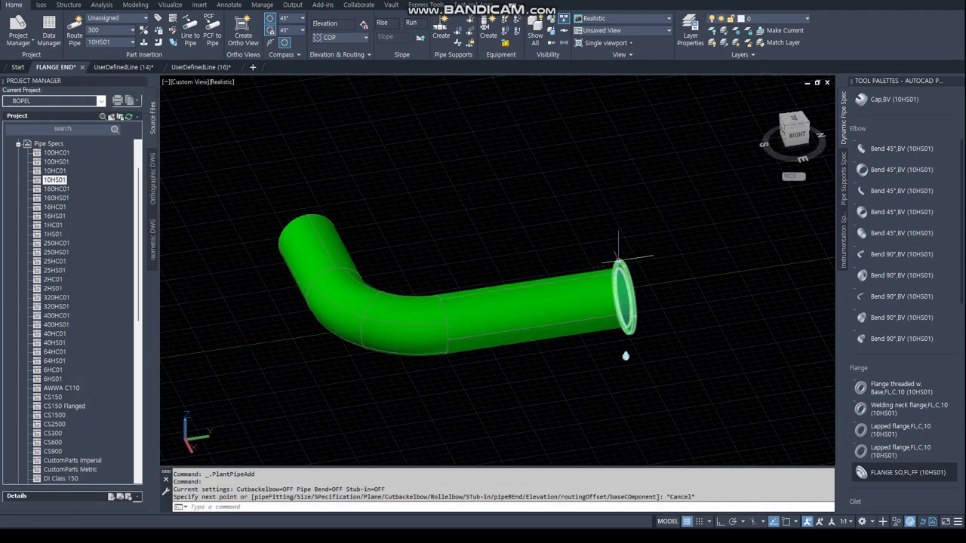
# Delete the old end flange and save the drawing with QSAVE.
pyautogui.click(619, 260)
pyautogui.press('Delete')
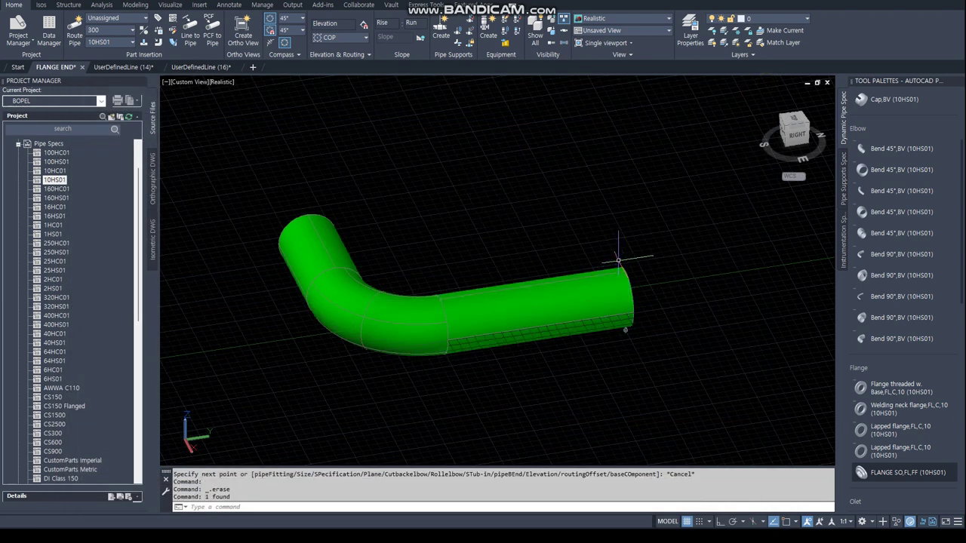
pyautogui.write('QSAVE')
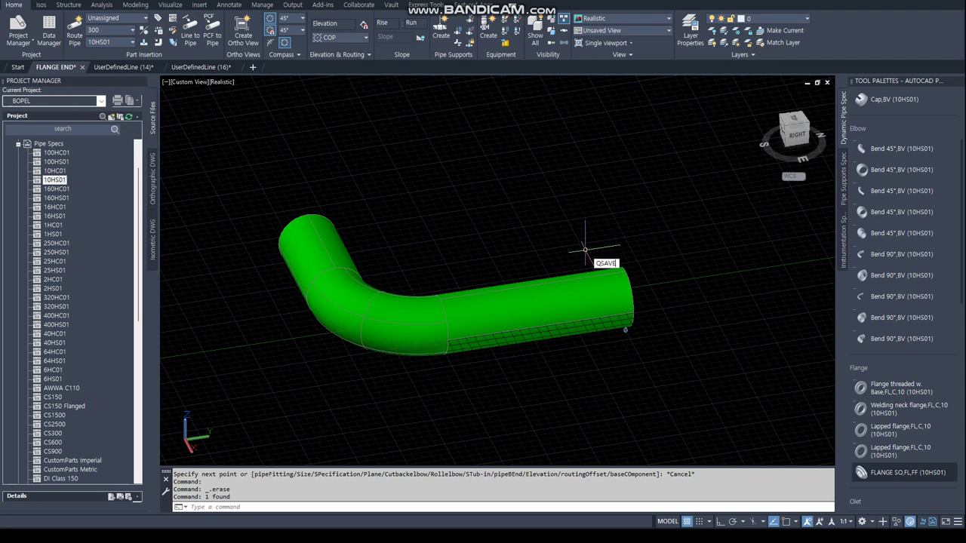
pyautogui.press('Return')
# Purge all unused catalog items from the drawing and save again.
pyautogui.write('F')
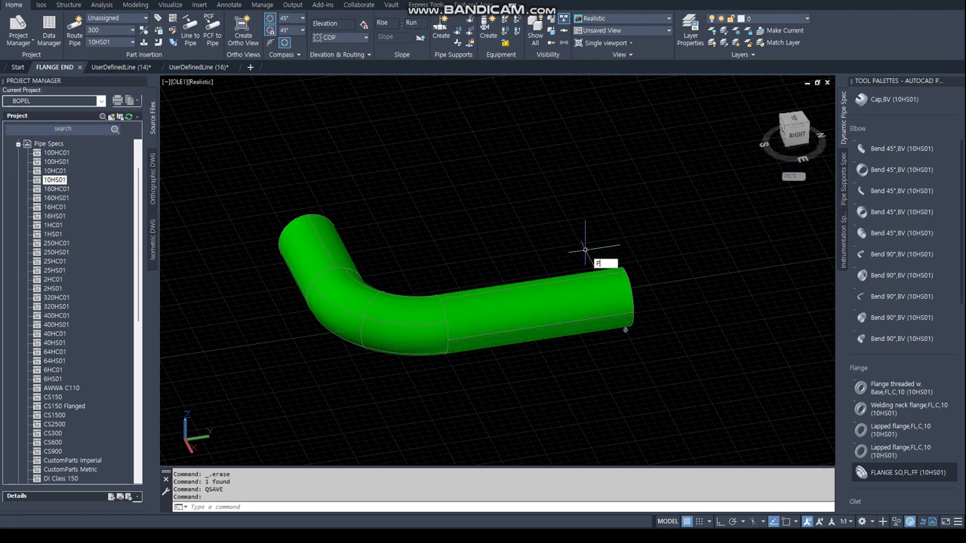
pyautogui.press('Return')
pyautogui.click(525, 364)
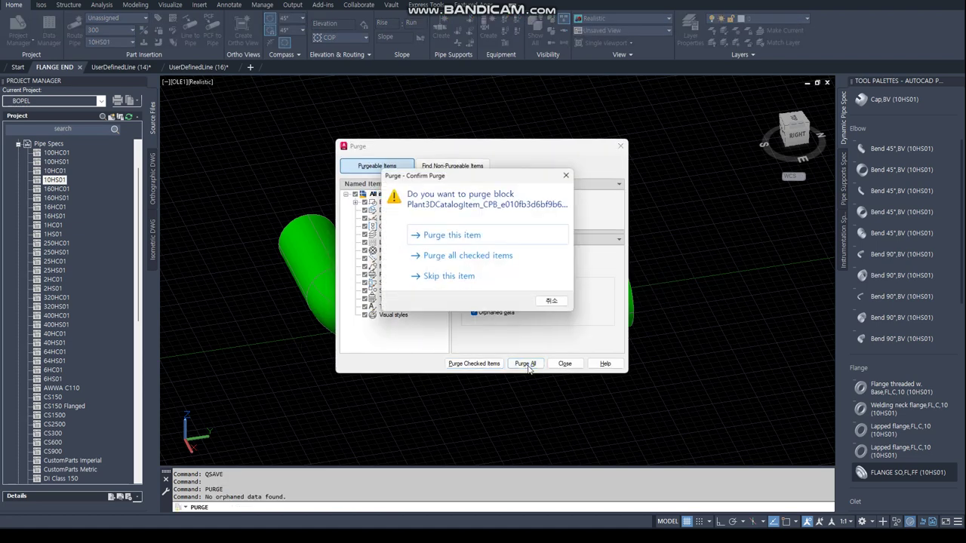
pyautogui.click(431, 313)
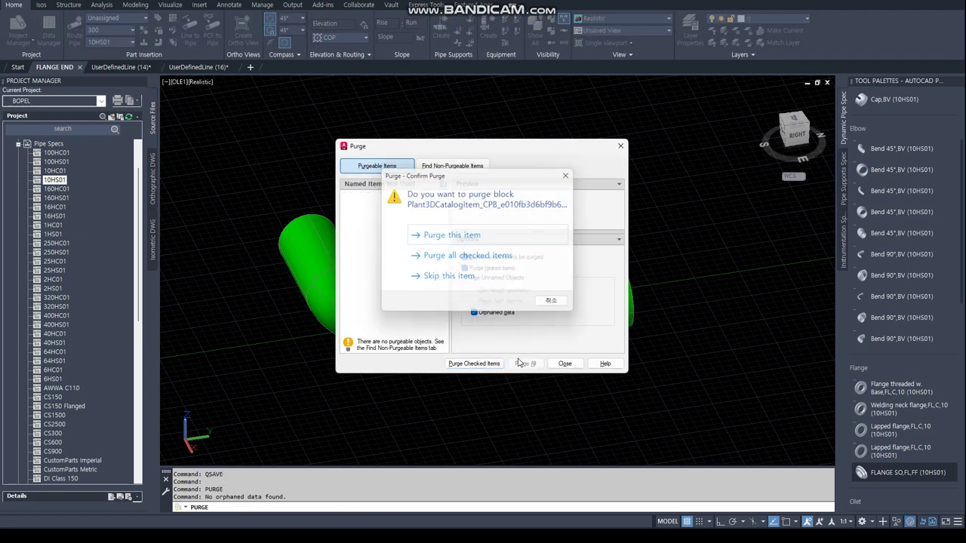
pyautogui.click(566, 365)
pyautogui.write('QSAVE')
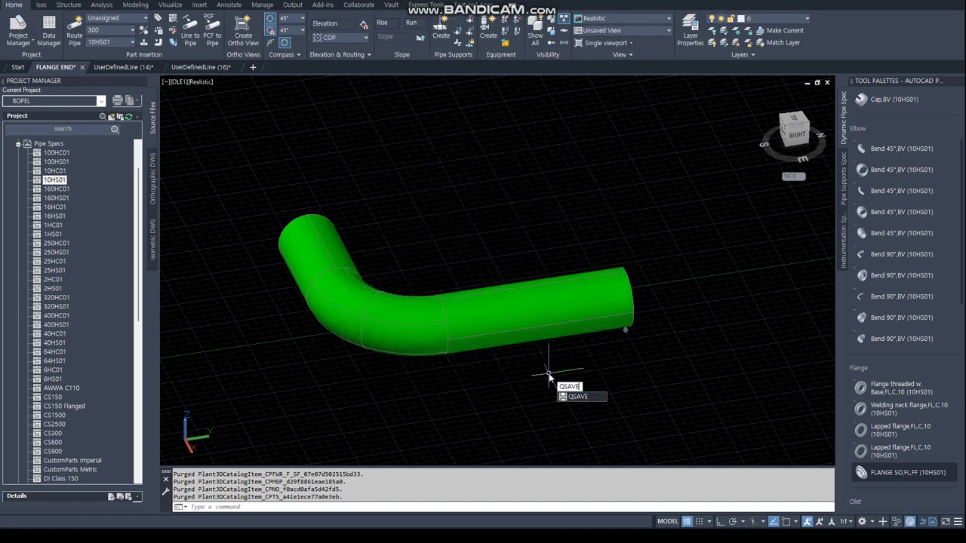
pyautogui.press('Return')
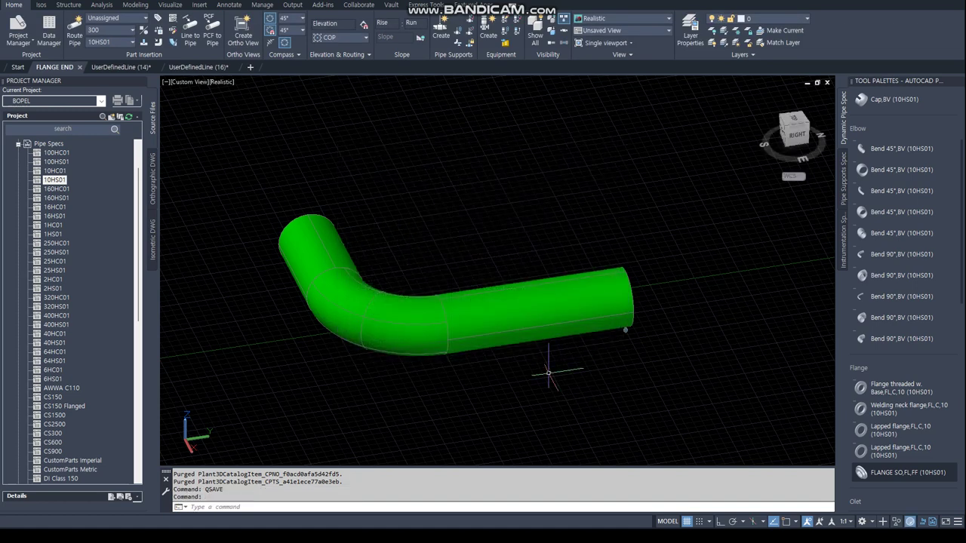
# Switch the current pipe spec to 40HC01 and then back to 10HS01.
pyautogui.click(119, 45)
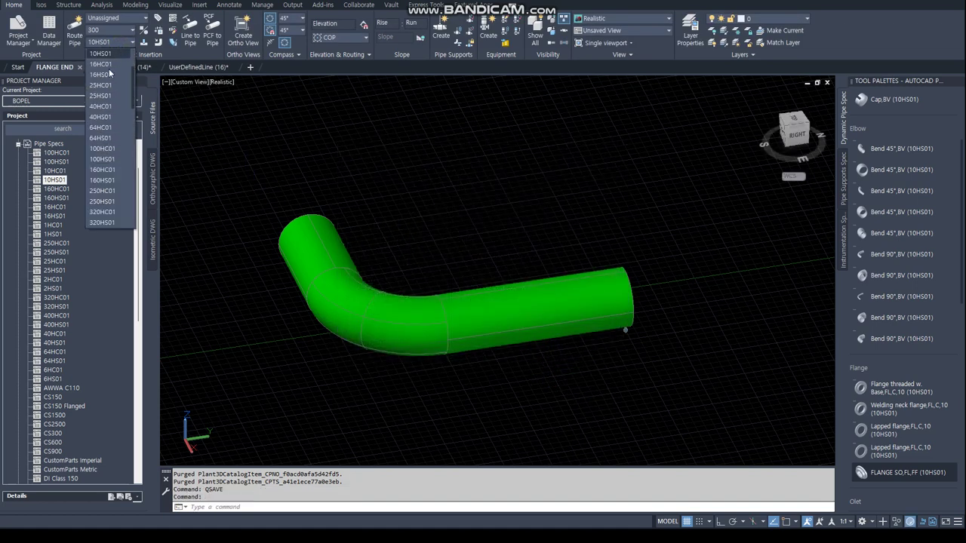
pyautogui.click(104, 105)
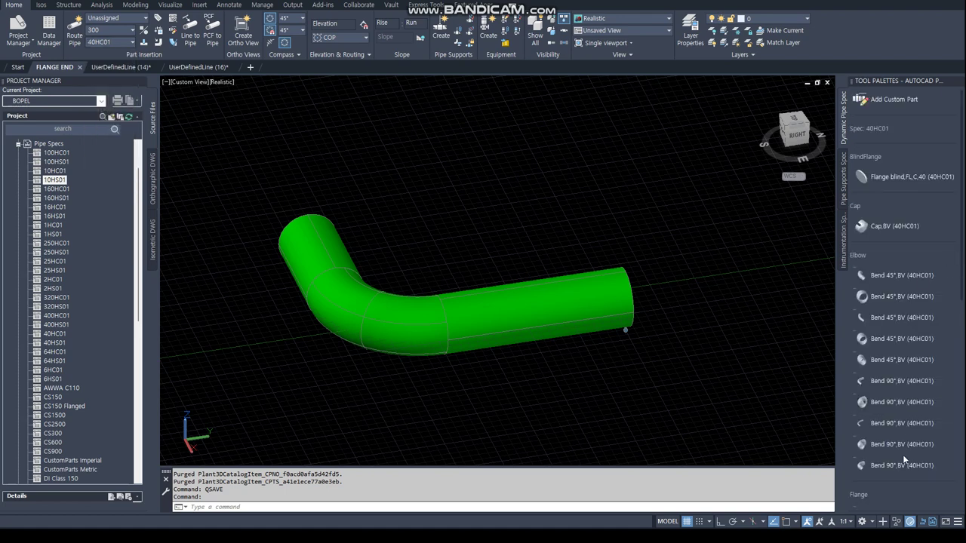
pyautogui.click(113, 41)
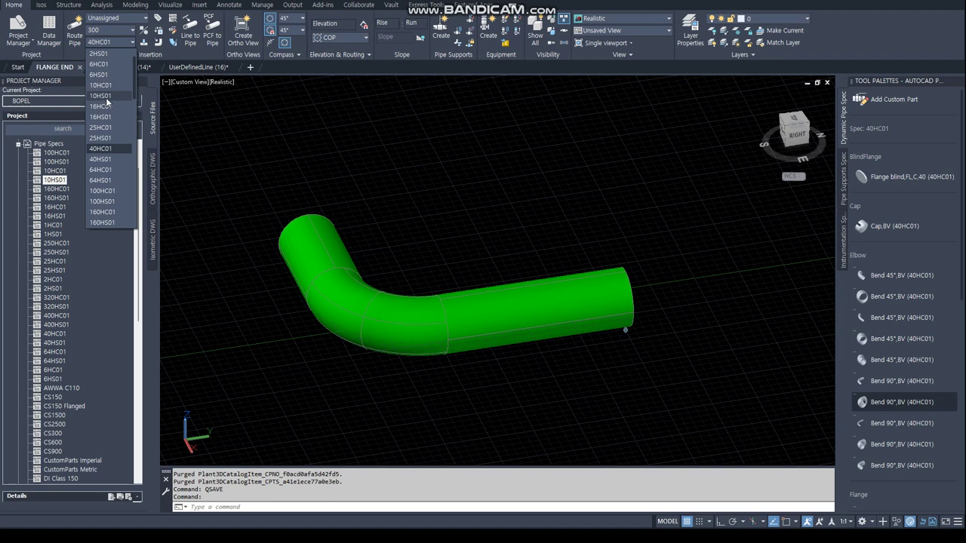
pyautogui.click(106, 96)
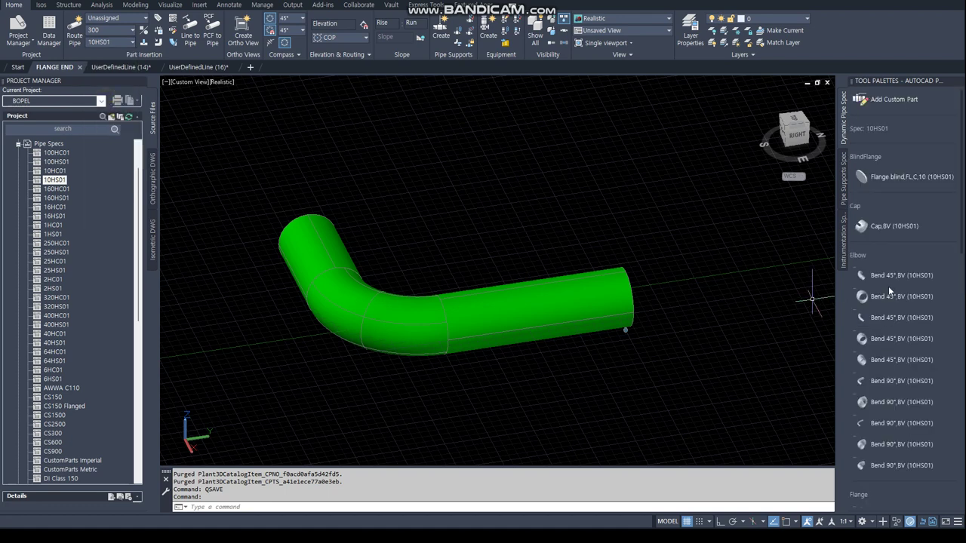
pyautogui.scroll(-3, 925, 317)
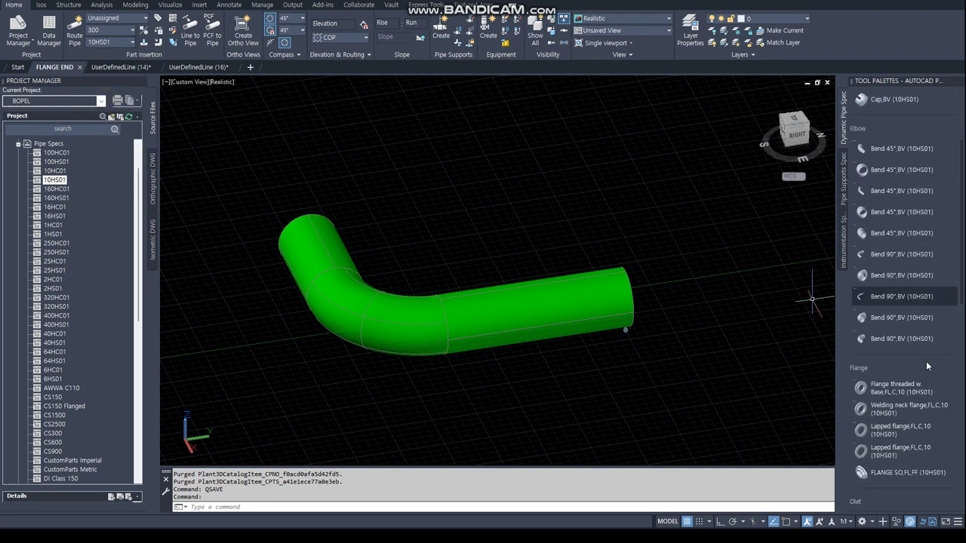
# Node-snap a FLANGE SO flange onto the bent pipe's open end and erase the extra flange.
pyautogui.click(891, 474)
pyautogui.write('NOD')
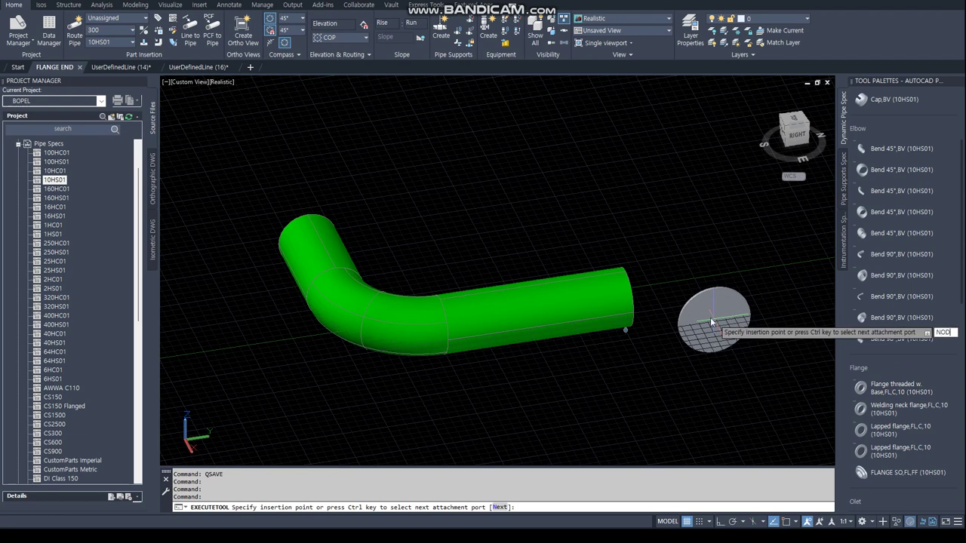
pyautogui.press('Return')
pyautogui.click(625, 285)
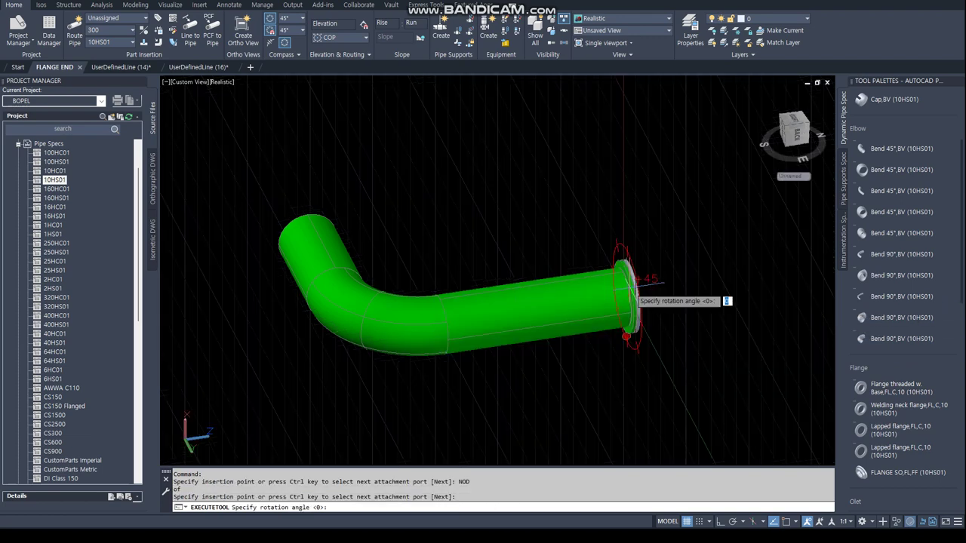
pyautogui.press('Return')
pyautogui.press('Escape')
pyautogui.press('Escape')
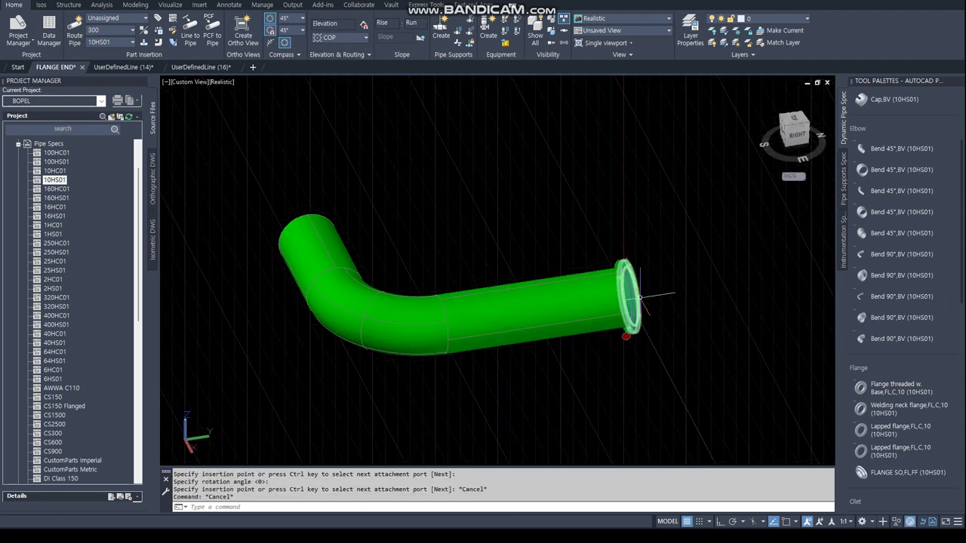
pyautogui.press('Delete')
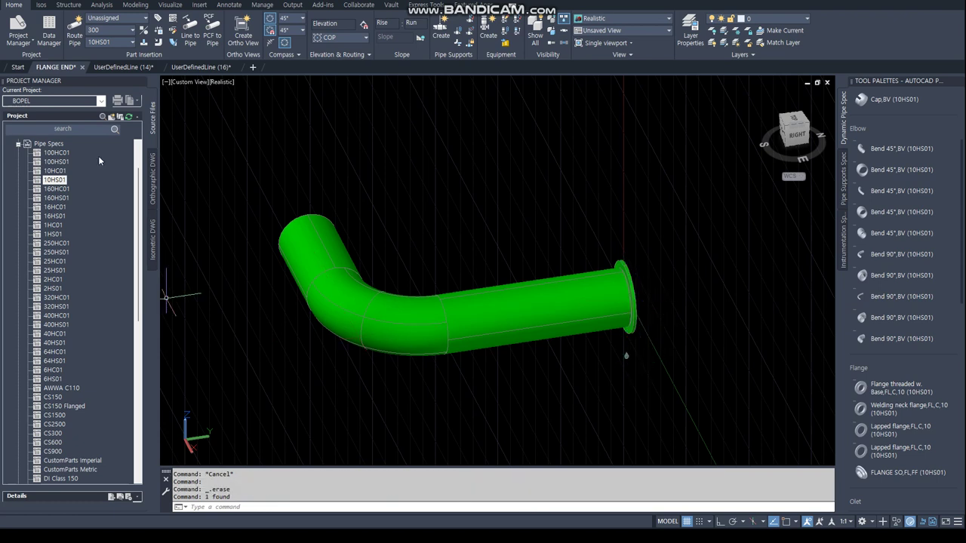
# Create a Quick Iso of the flanged pipe run in Final_A2 style and open drawing UserDefinedLine (17).
pyautogui.click(250, 172)
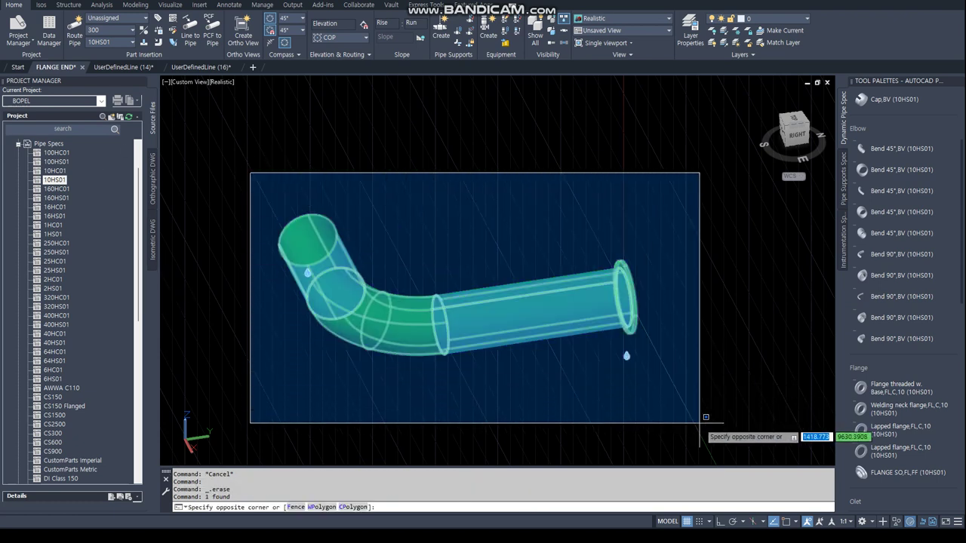
pyautogui.click(702, 419)
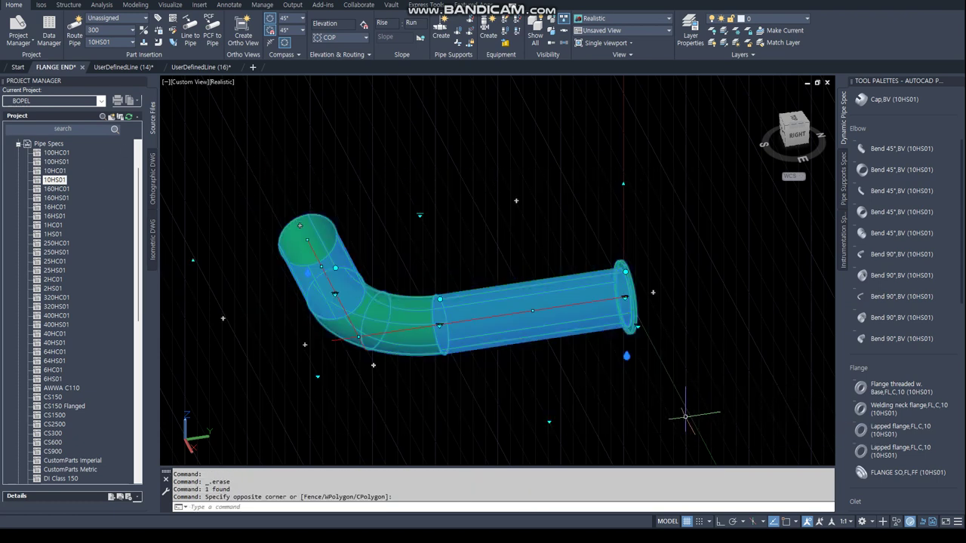
pyautogui.click(42, 5)
pyautogui.click(11, 29)
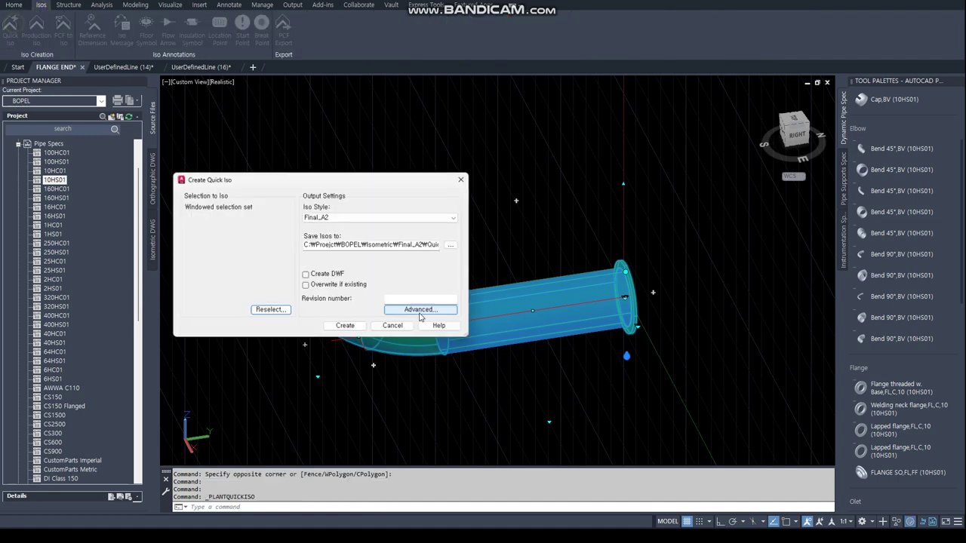
pyautogui.click(358, 326)
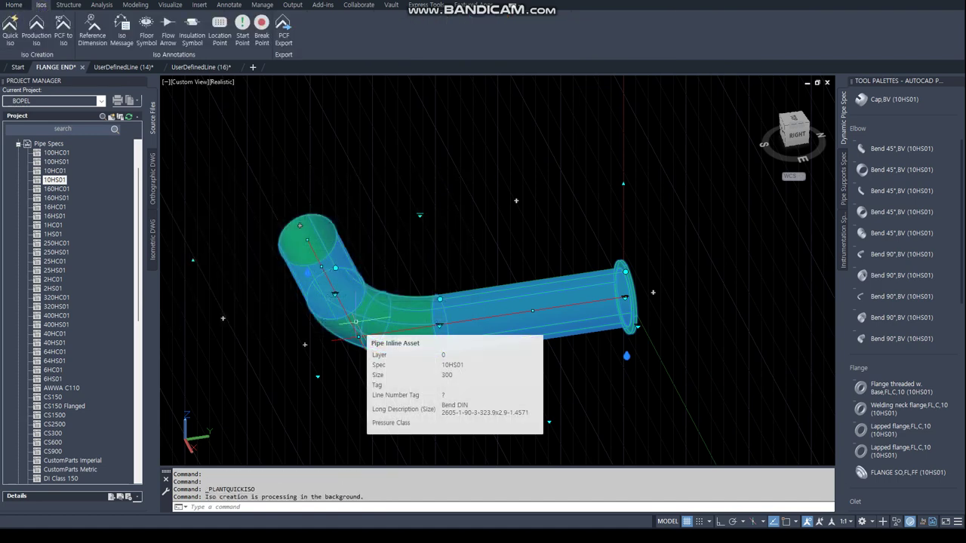
pyautogui.click(910, 503)
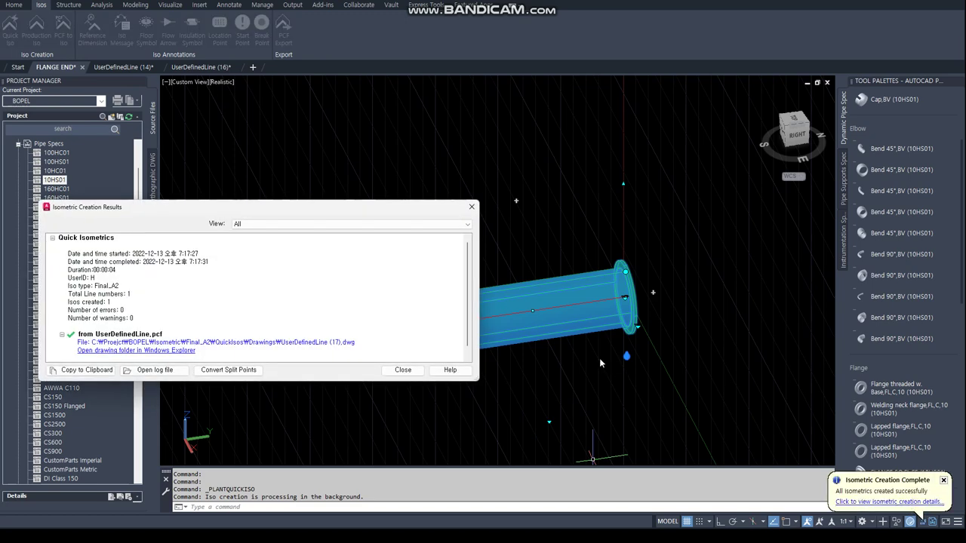
pyautogui.click(243, 344)
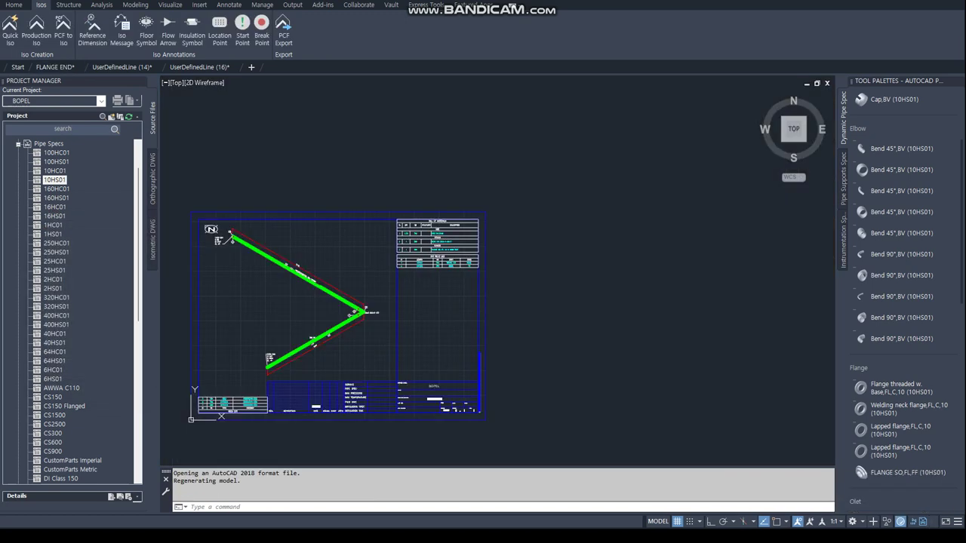
pyautogui.scroll(4, 234, 206)
pyautogui.scroll(2, 260, 287)
pyautogui.scroll(2, 324, 317)
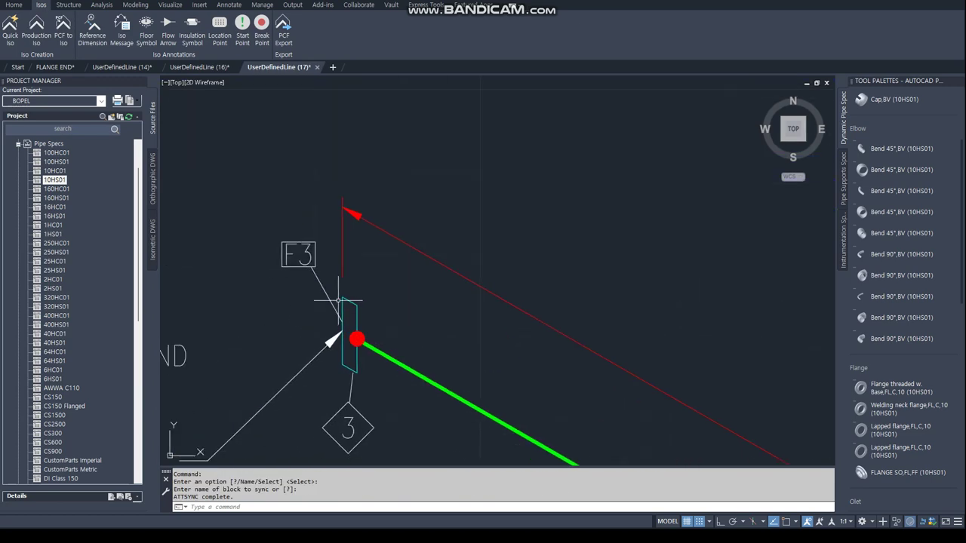
pyautogui.scroll(2, 347, 294)
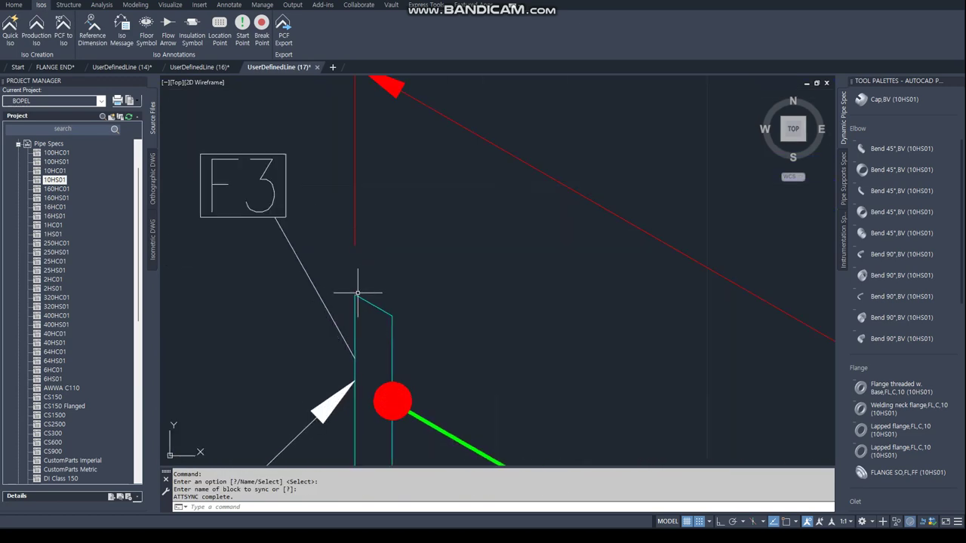
pyautogui.scroll(-2, 358, 294)
pyautogui.scroll(-3, 371, 334)
pyautogui.scroll(4, 374, 336)
pyautogui.scroll(2, 377, 327)
pyautogui.scroll(-3, 388, 341)
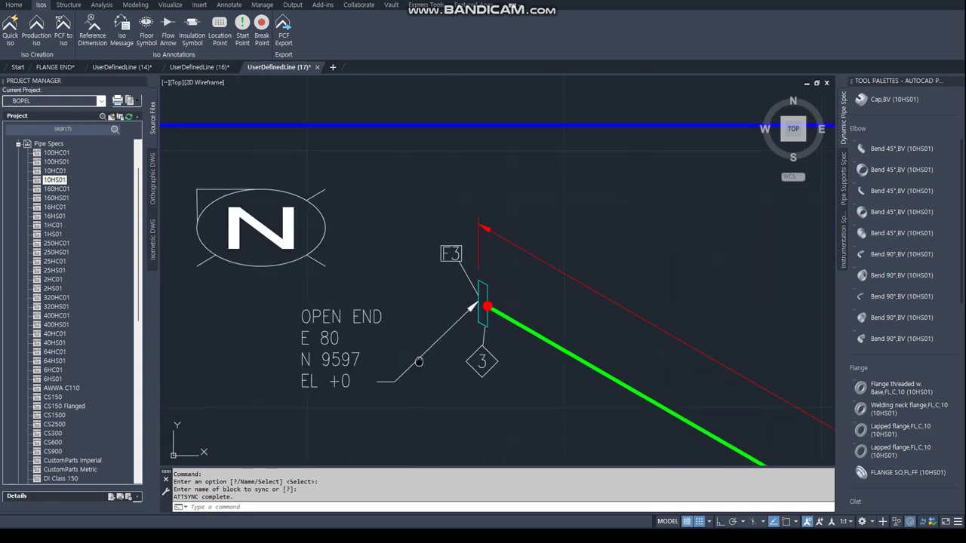
pyautogui.moveTo(419, 361); pyautogui.dragTo(414, 400, button='middle')
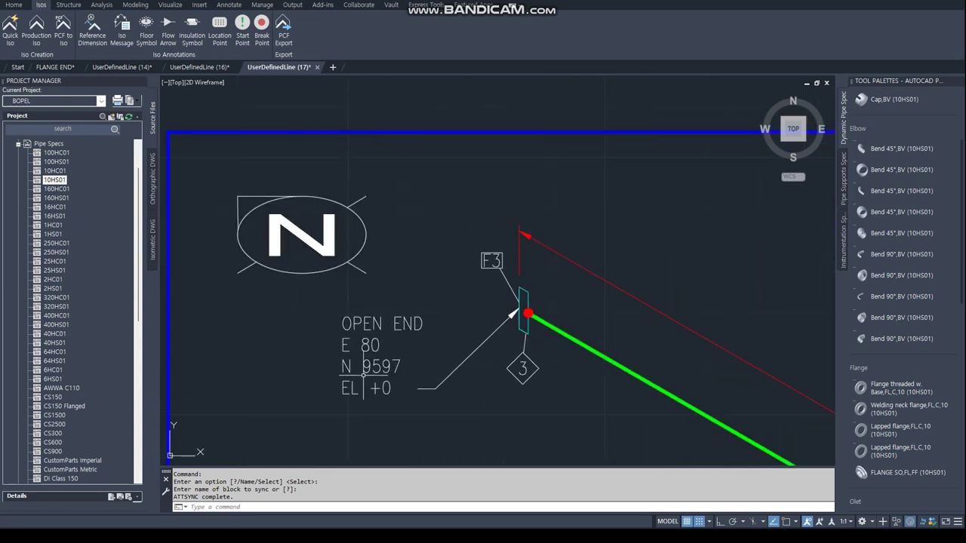